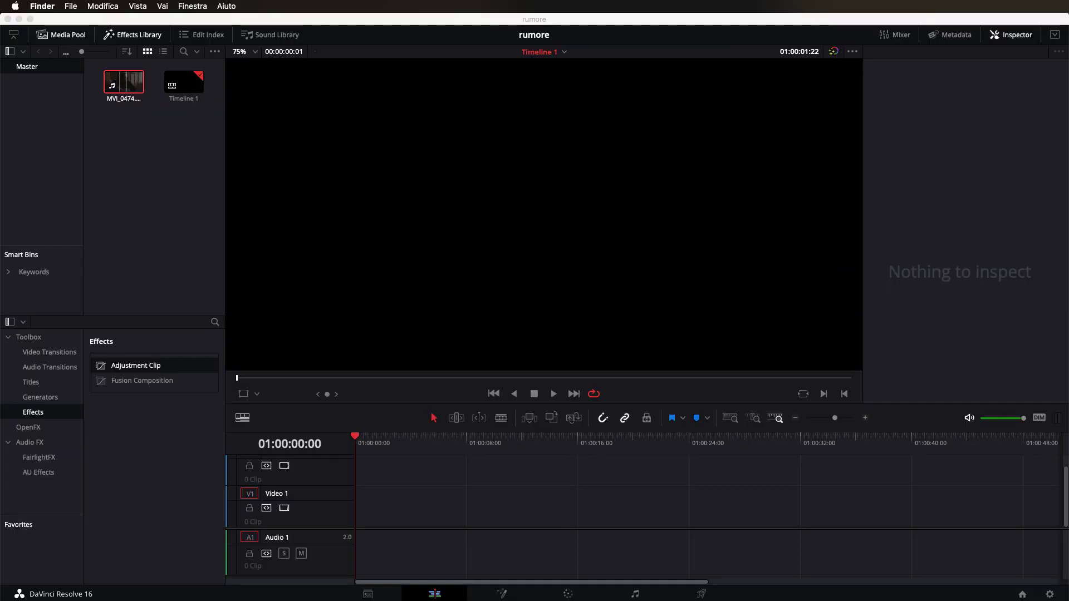
Place MVI_0474.MP4's video only on Video 1 of Timeline 1 and bring it into the Color page
left_click(120, 80)
double_click(121, 81)
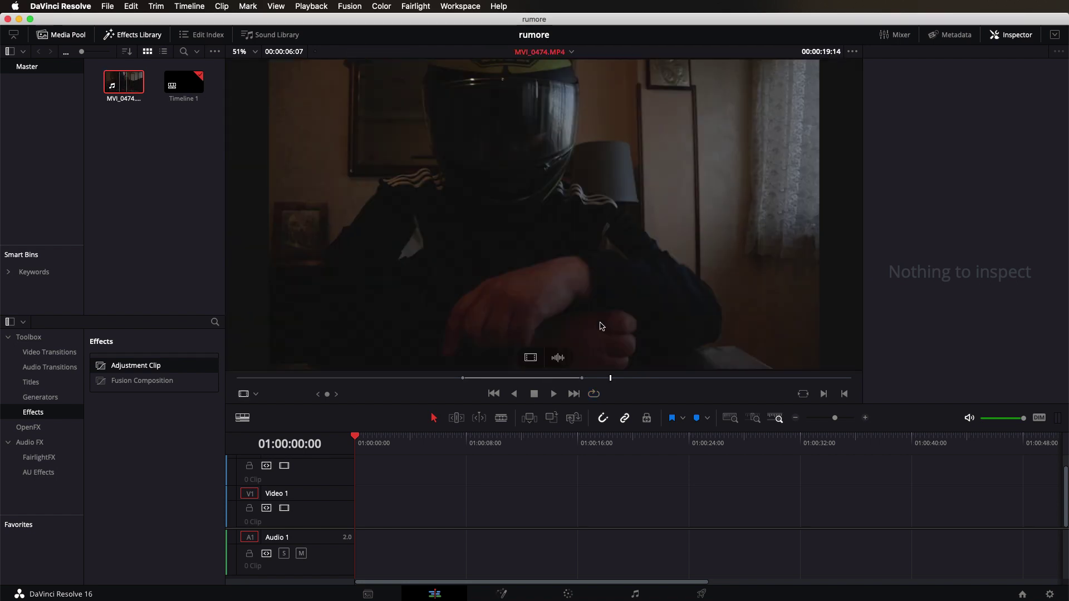
left_click_drag(530, 357, 351, 507)
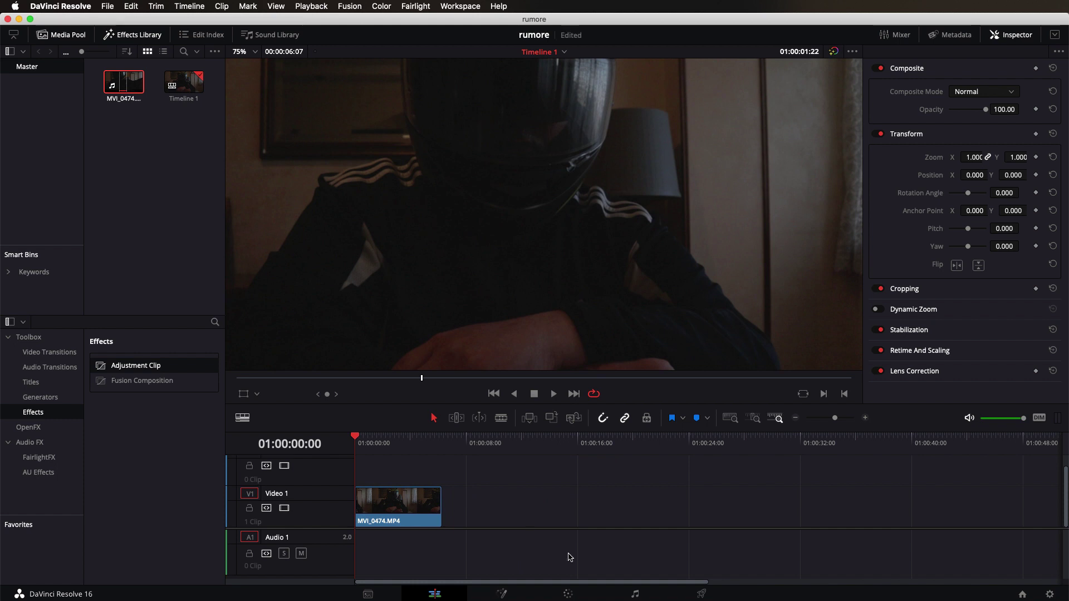
left_click(569, 594)
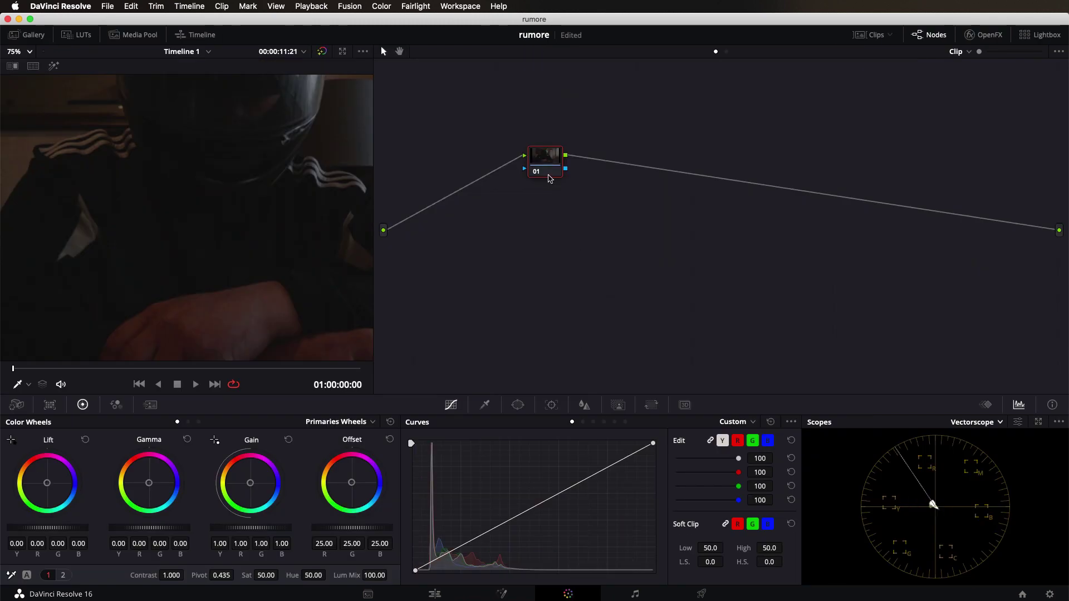
Tidy node 01, widen the Color page viewer and fit the whole frame
left_click_drag(549, 178, 527, 261)
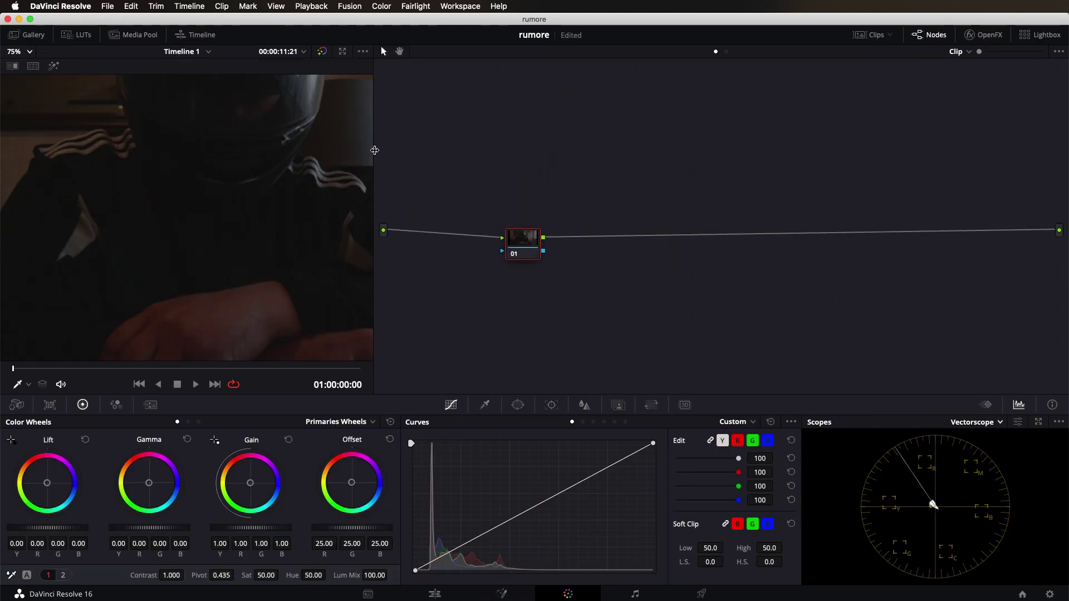
left_click_drag(374, 151, 715, 195)
left_click(31, 52)
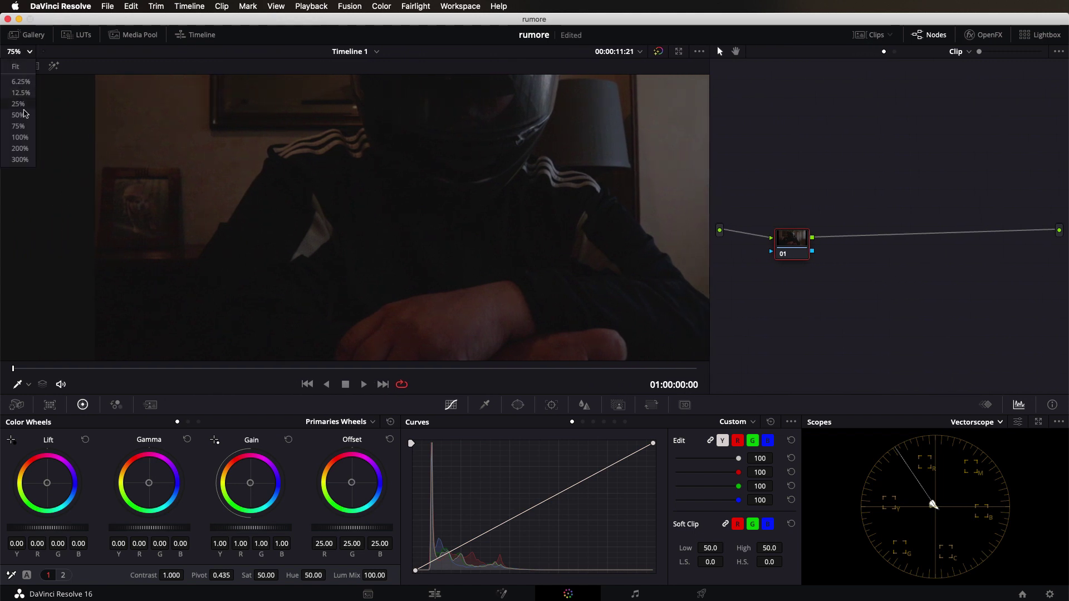
left_click(15, 66)
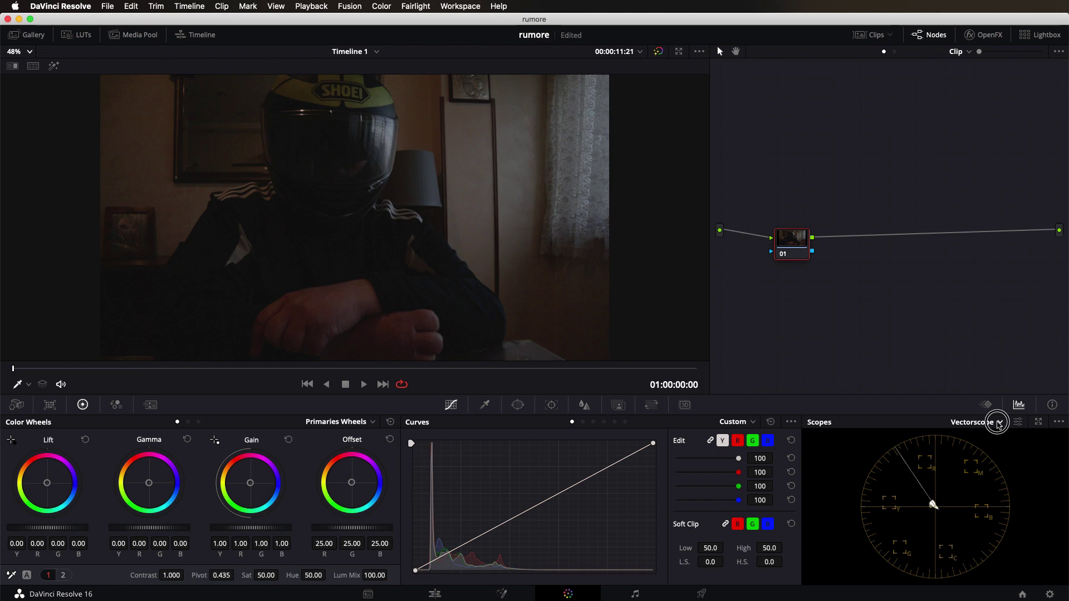
Switch the scopes to the Waveform display
left_click(999, 423)
left_click(986, 452)
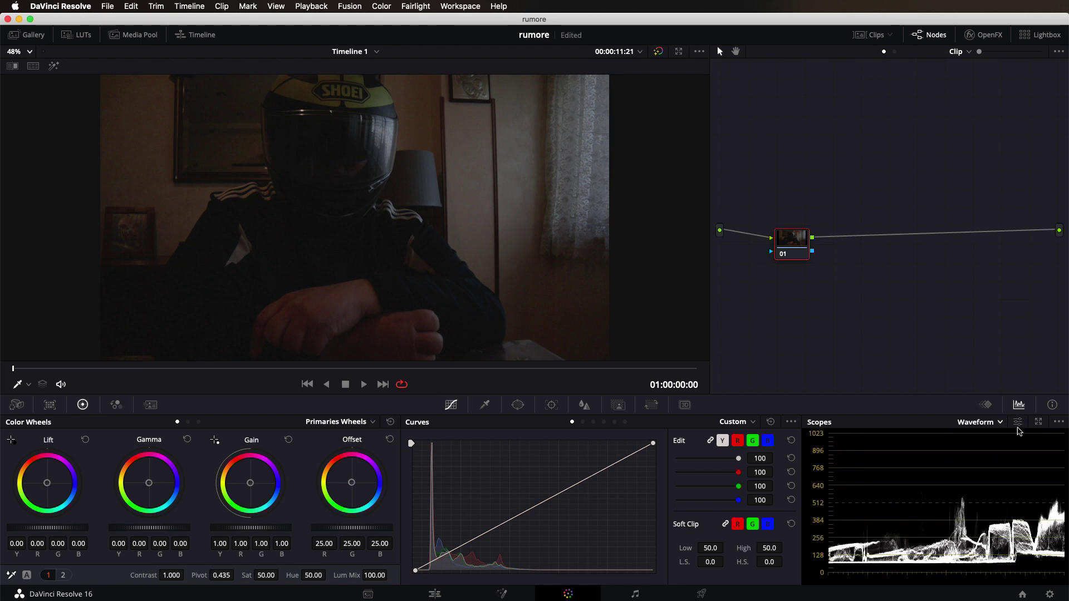
left_click(1018, 422)
Bow the luma curve upward with a low shadow point and higher midtone point
left_click(878, 350)
left_click_drag(610, 463, 594, 445)
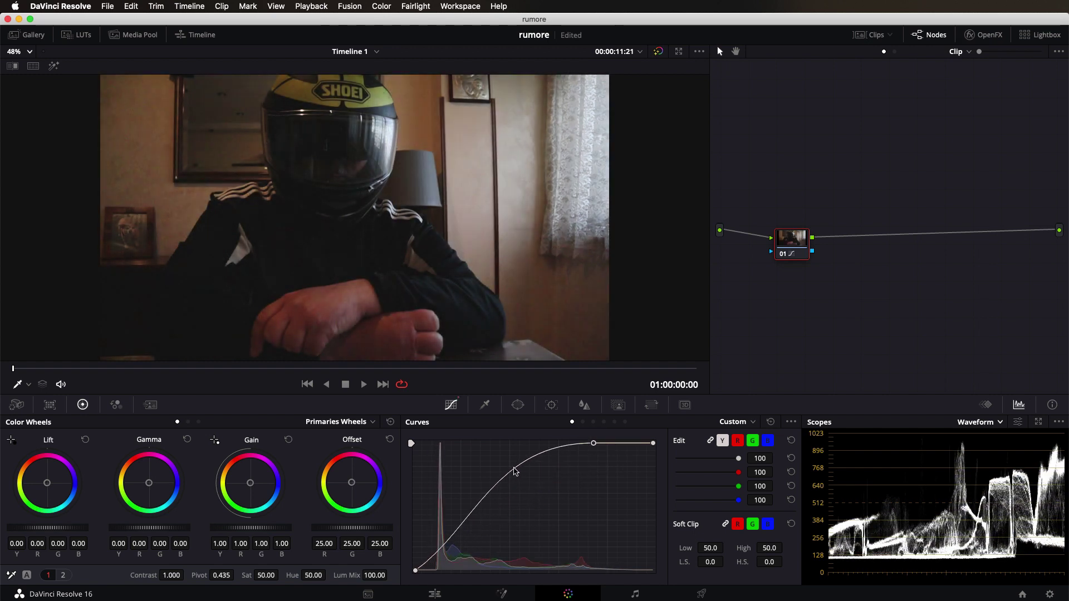
left_click_drag(432, 559, 456, 520)
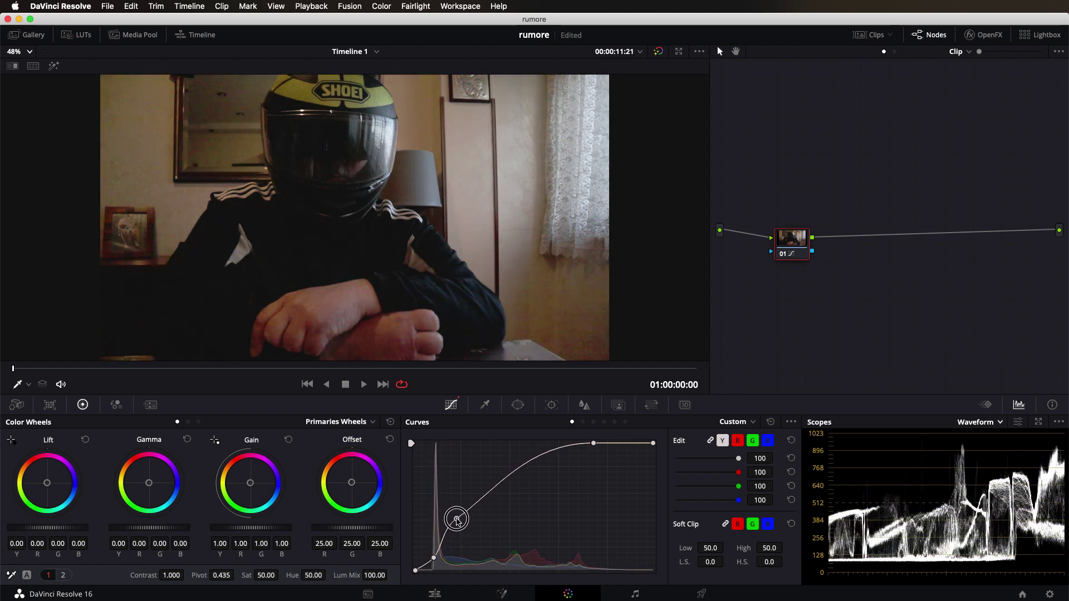
left_click_drag(501, 485, 496, 470)
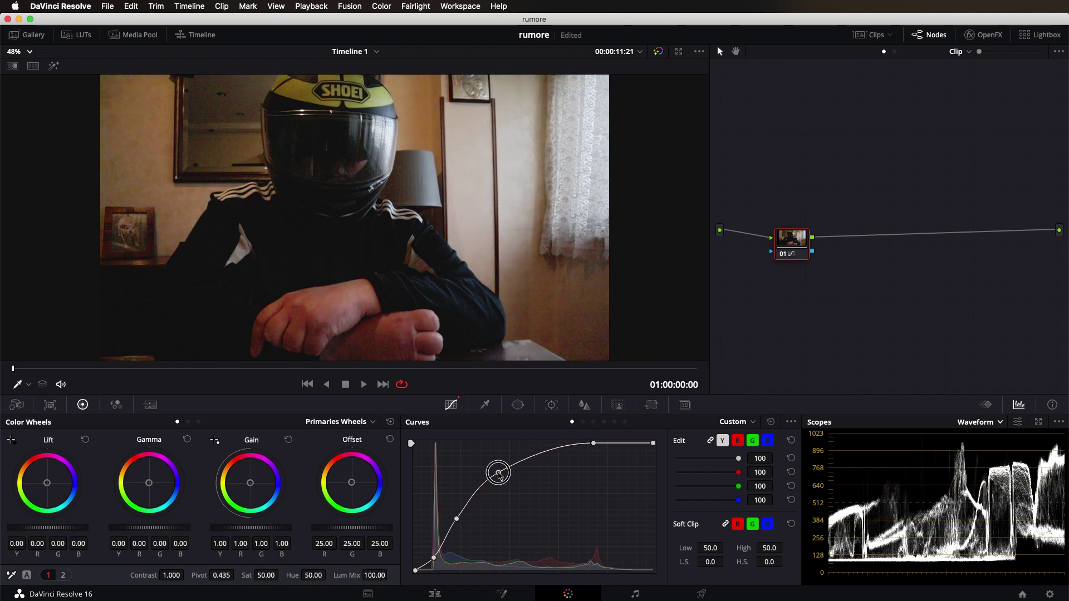
left_click_drag(456, 518, 455, 517)
left_click_drag(497, 470, 498, 465)
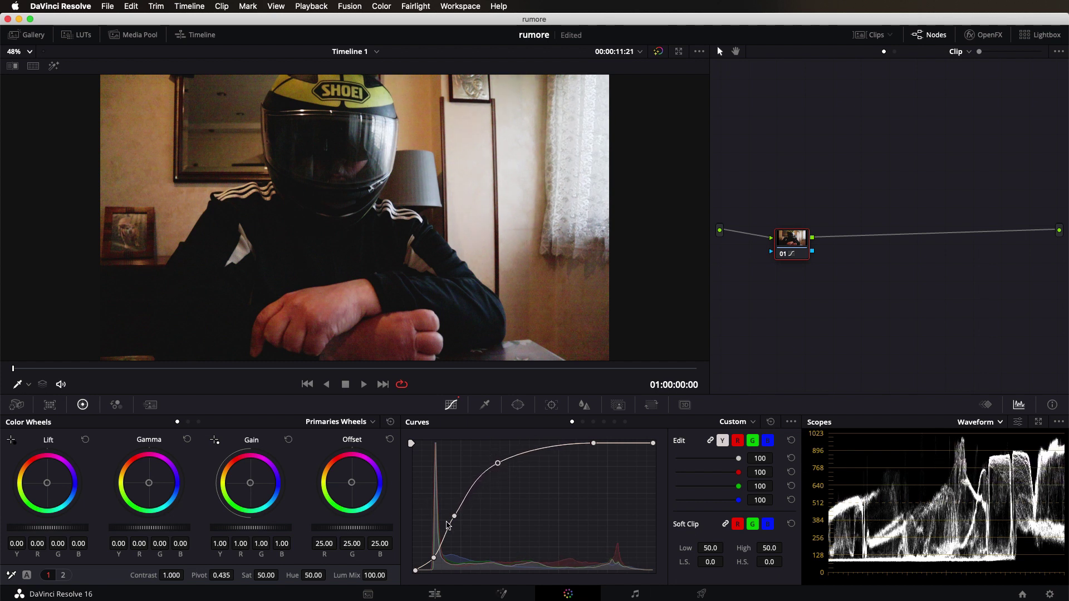
left_click_drag(455, 519, 454, 515)
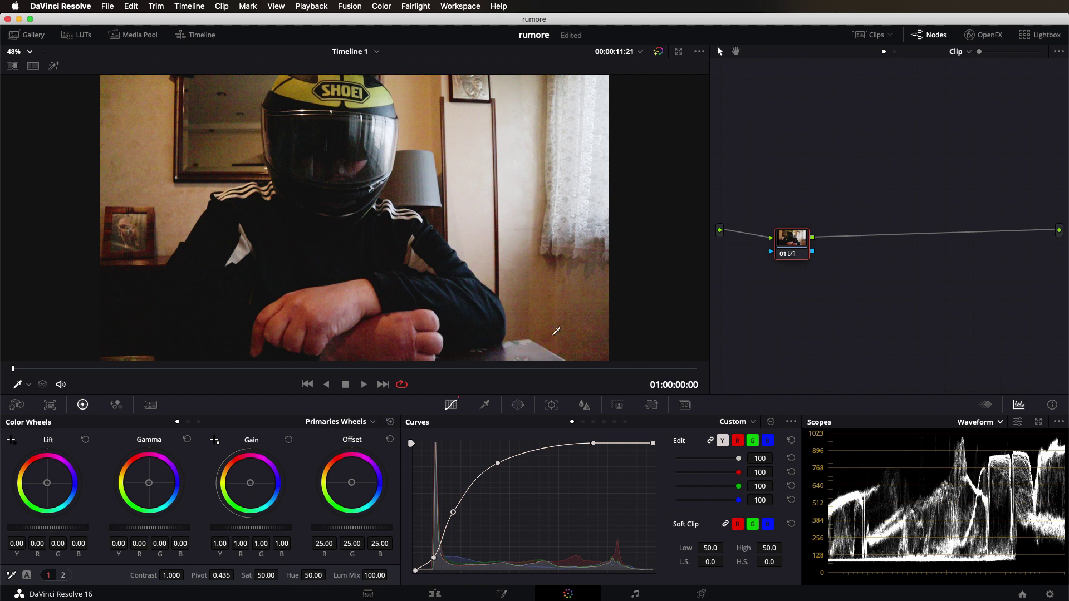
Zoom the viewer to 100% and scroll down and left to inspect the hands for noise
left_click(31, 53)
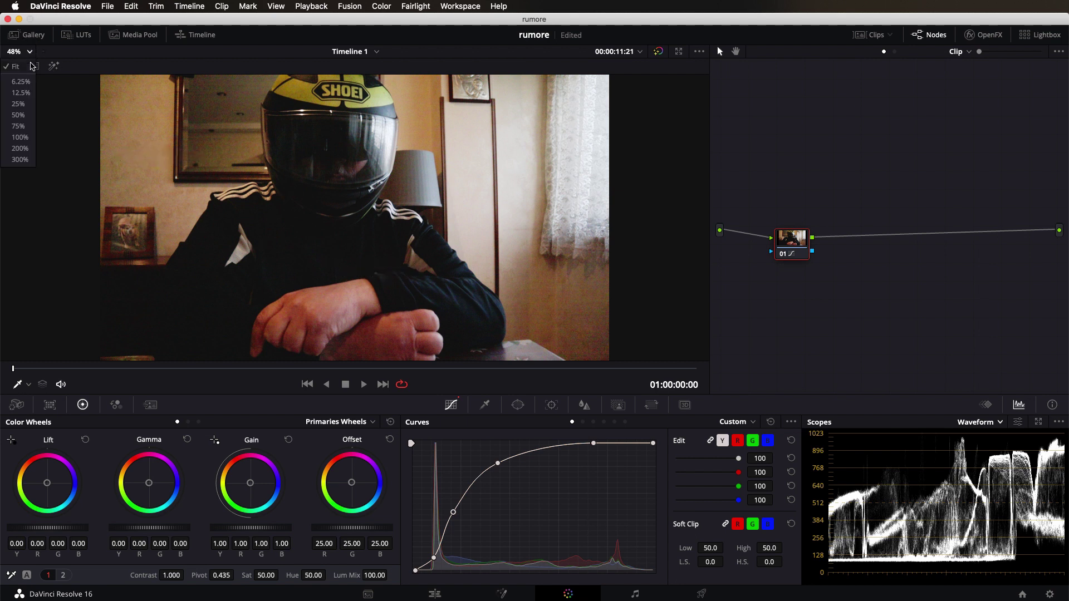
left_click(22, 139)
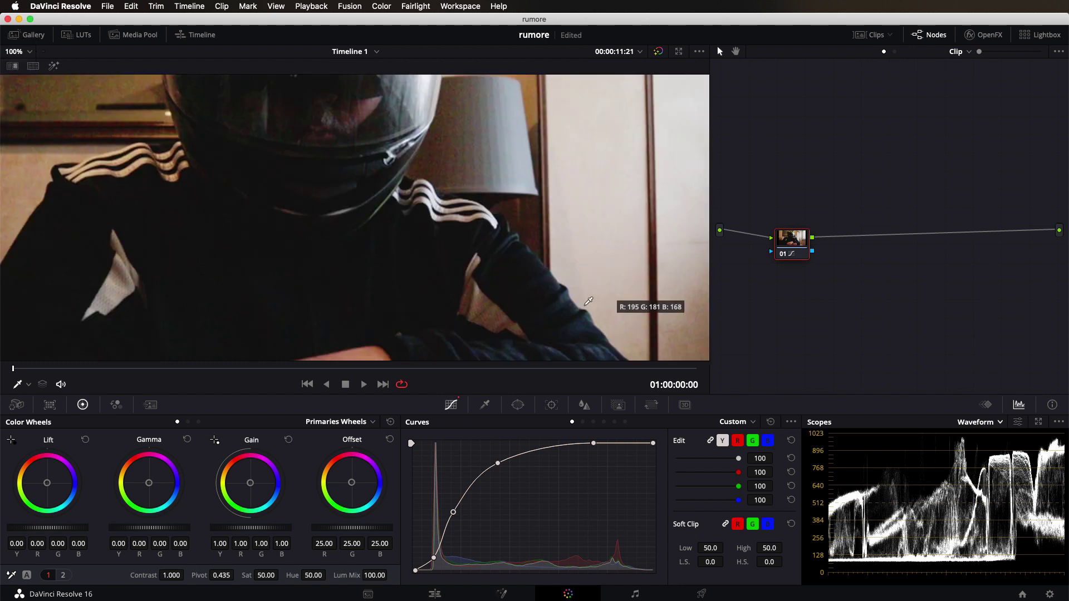
scroll(408, 259, "down", 2)
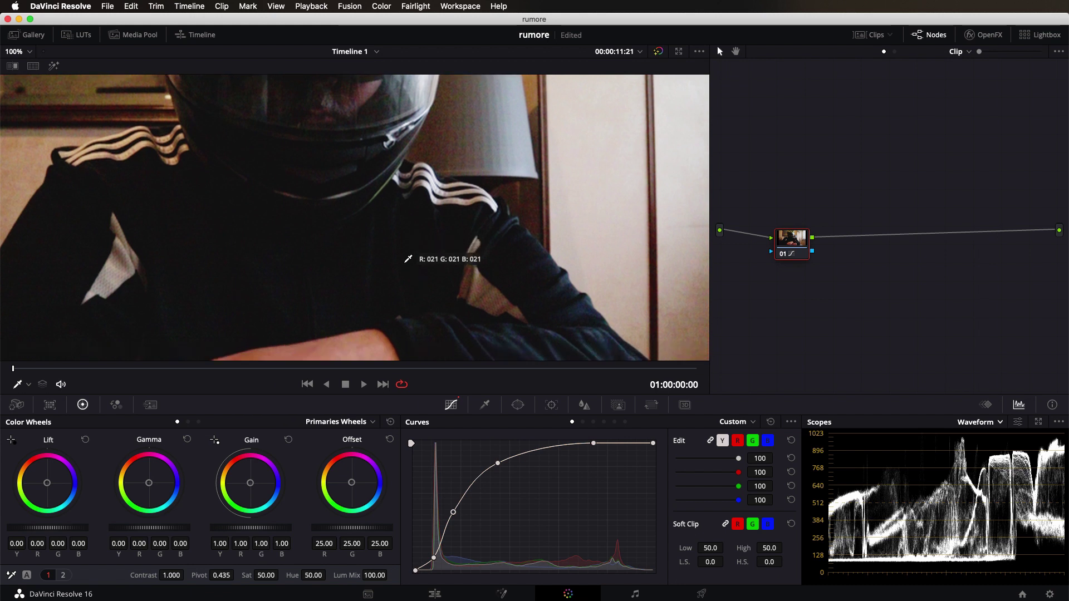
scroll(408, 258, "down", 2)
scroll(408, 259, "down", 2)
scroll(408, 259, "down", 2)
scroll(408, 259, "down", 1)
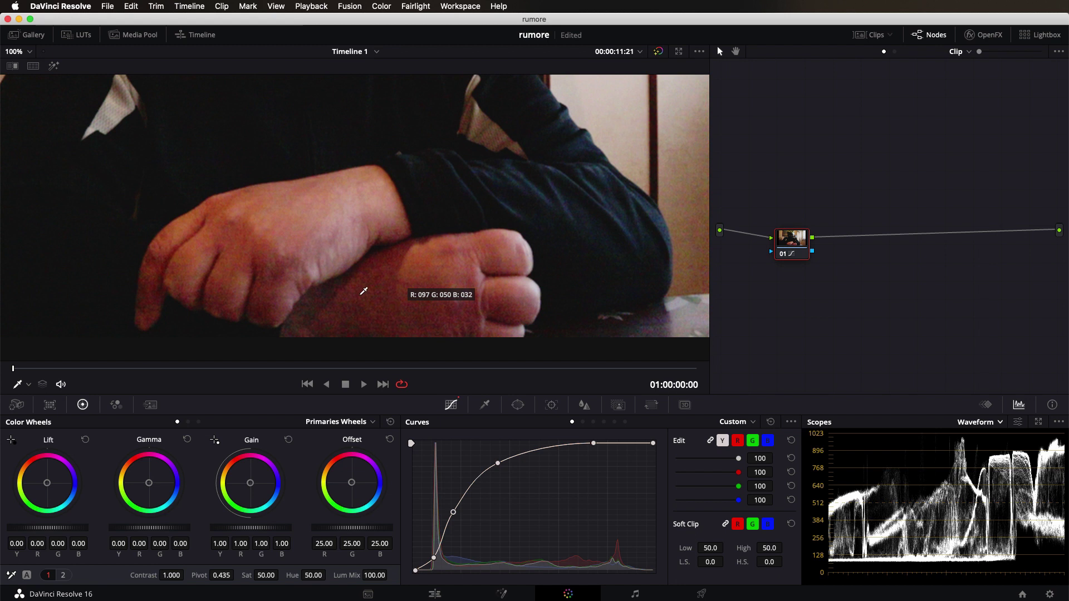
scroll(338, 288, "left", 5)
scroll(338, 289, "left", 2)
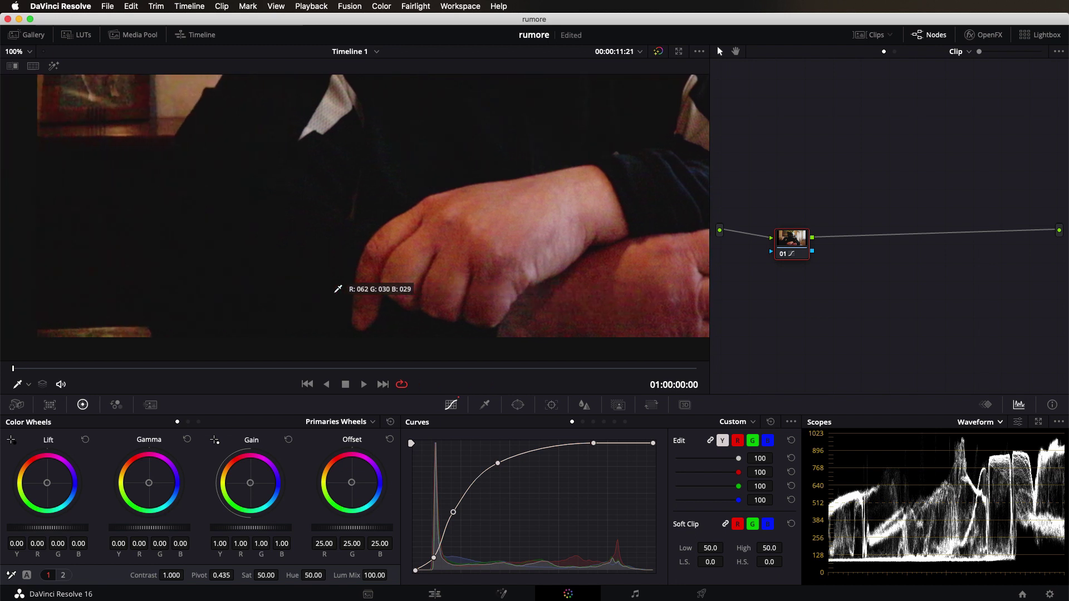
scroll(339, 286, "left", 1)
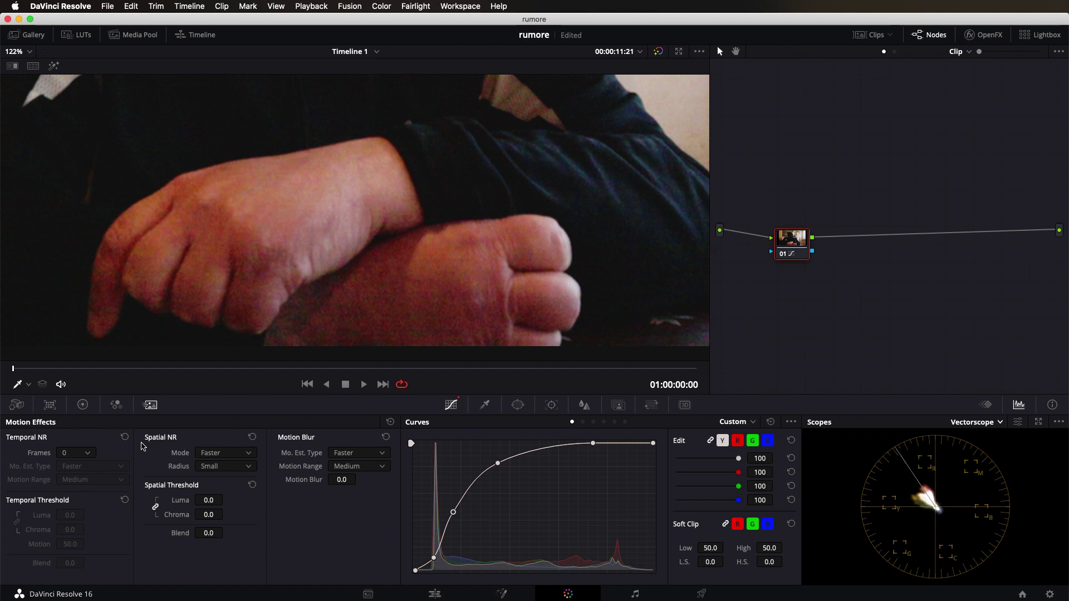
Set Temporal NR Frames to 2 and dismiss the Studio limitation notice
left_click(75, 453)
left_click(67, 493)
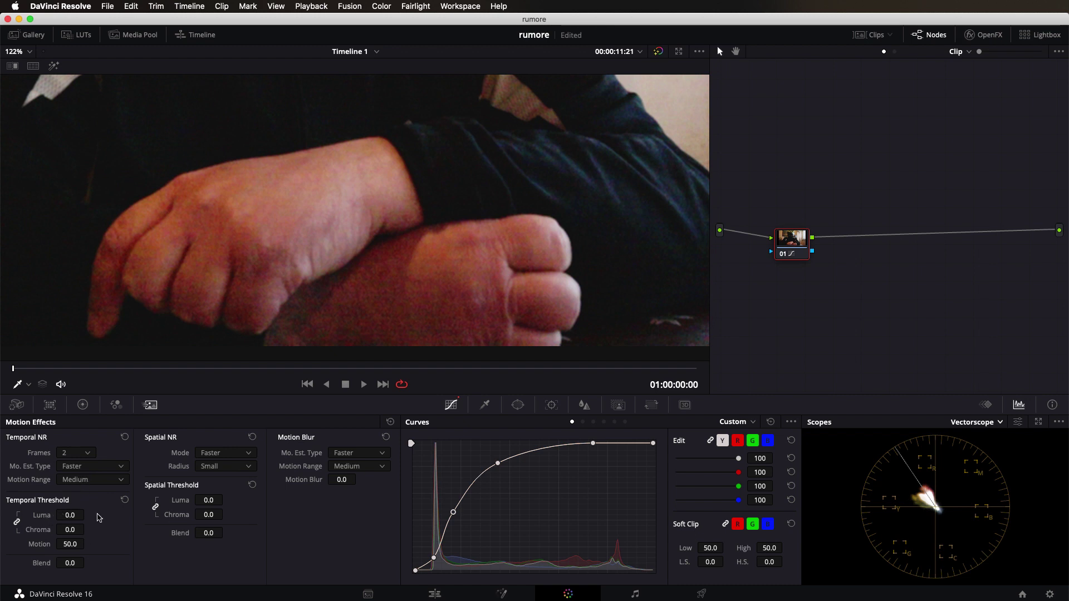
left_click_drag(69, 515, 73, 515)
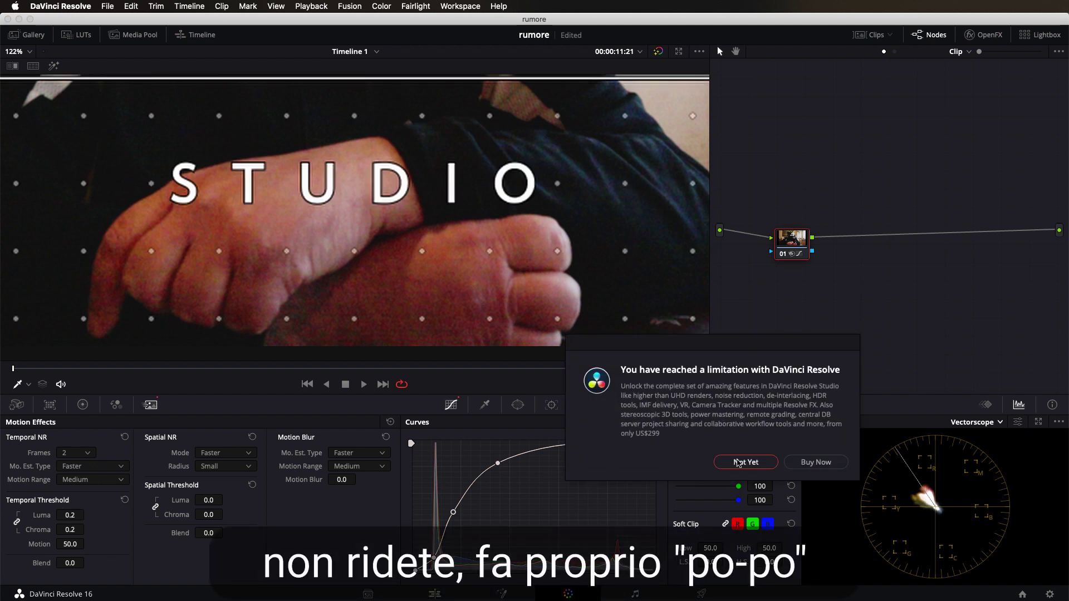
left_click(738, 462)
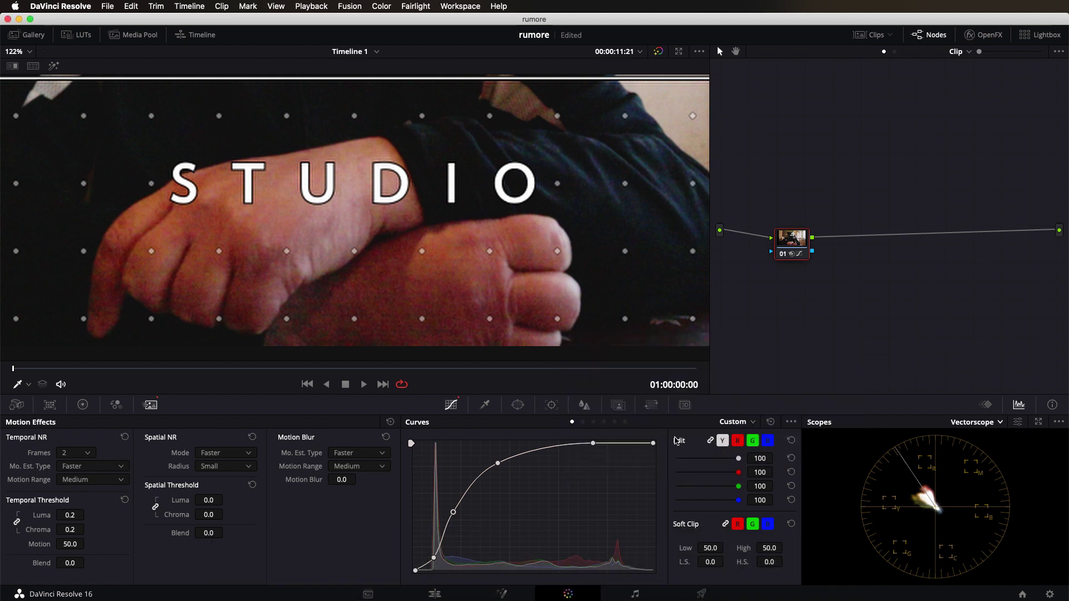
Raise Temporal Threshold Luma to 26.0 and fit the whole frame in the viewer
left_click_drag(66, 515, 113, 515)
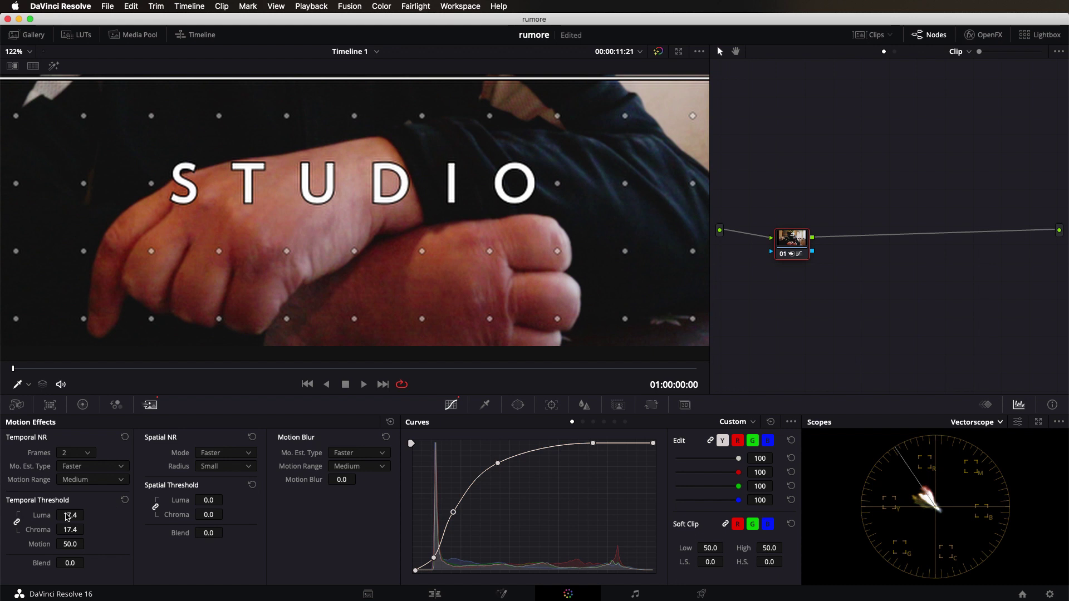
left_click_drag(68, 515, 74, 515)
mouse_move(68, 515)
left_mouse_down()
mouse_move(87, 514)
mouse_move(70, 515)
left_mouse_up()
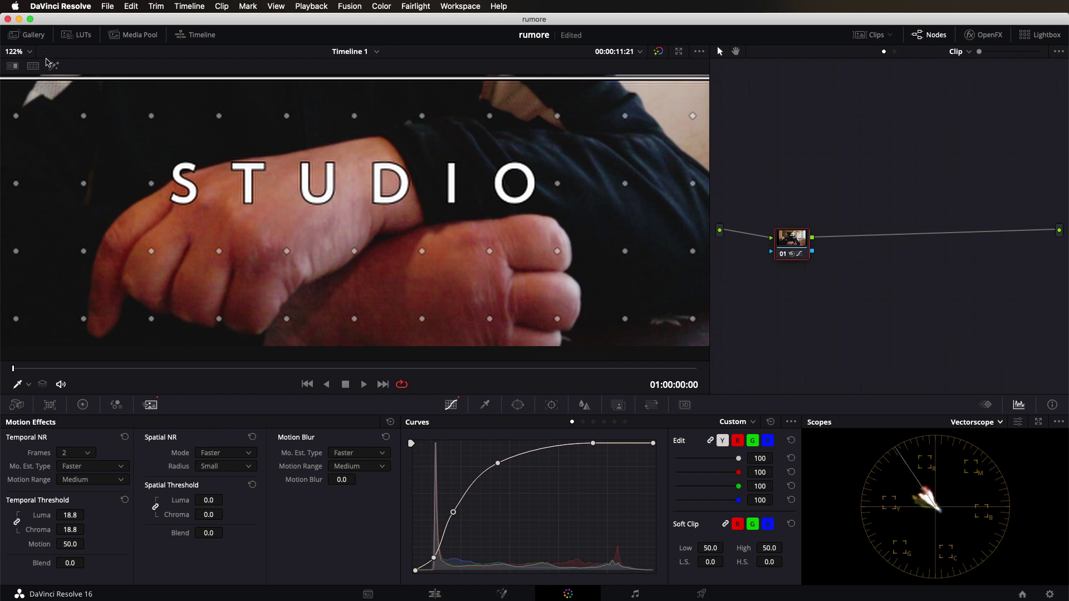
left_click(33, 53)
left_click(25, 70)
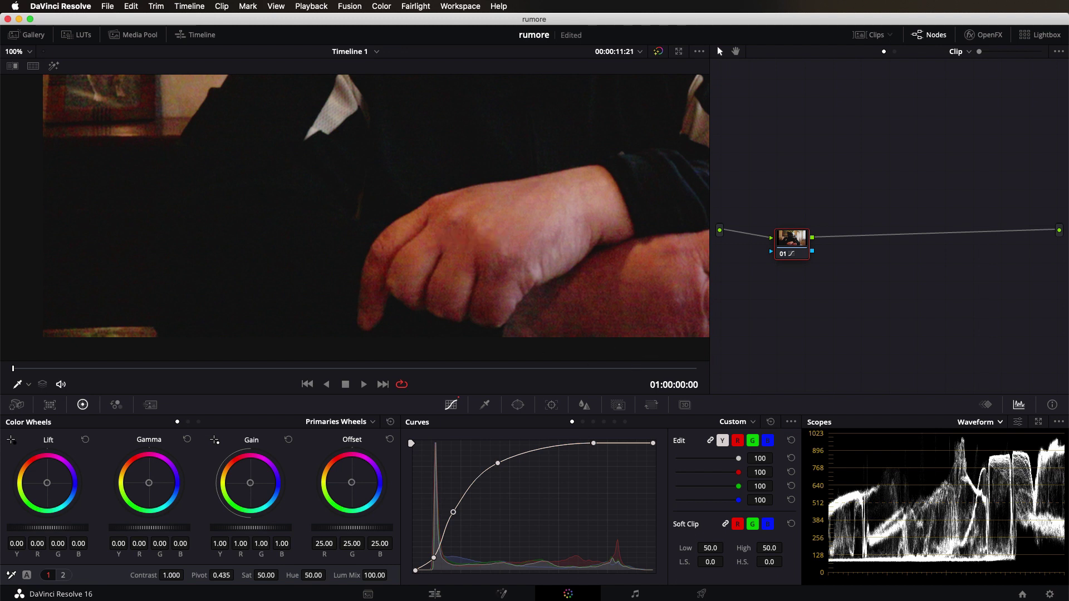
On the Edit page, copy MVI_0474.MP4 and paste it right after the original
left_click(435, 595)
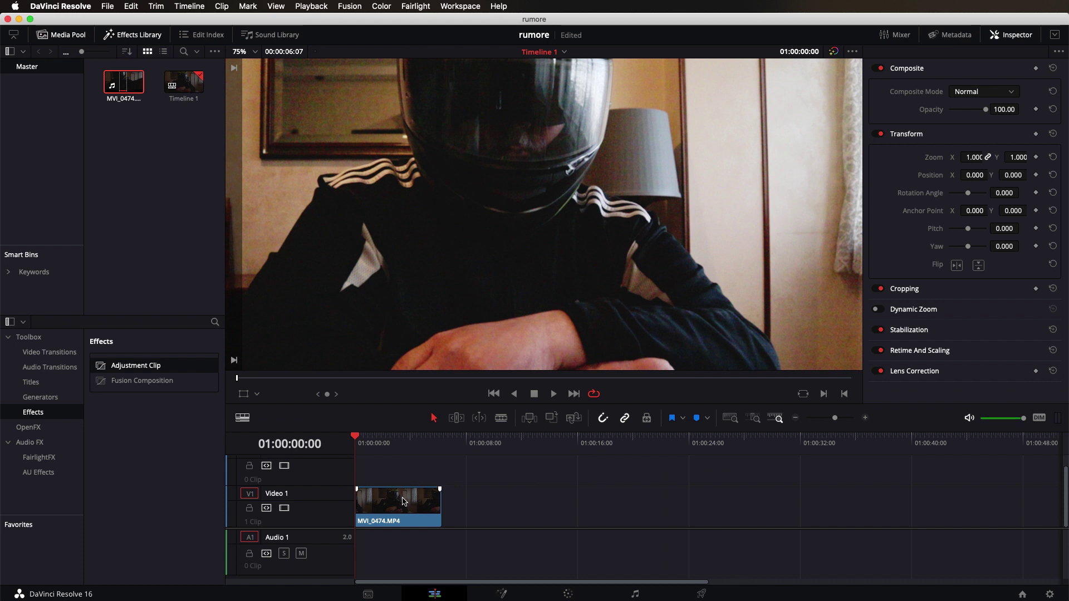
right_click(403, 501)
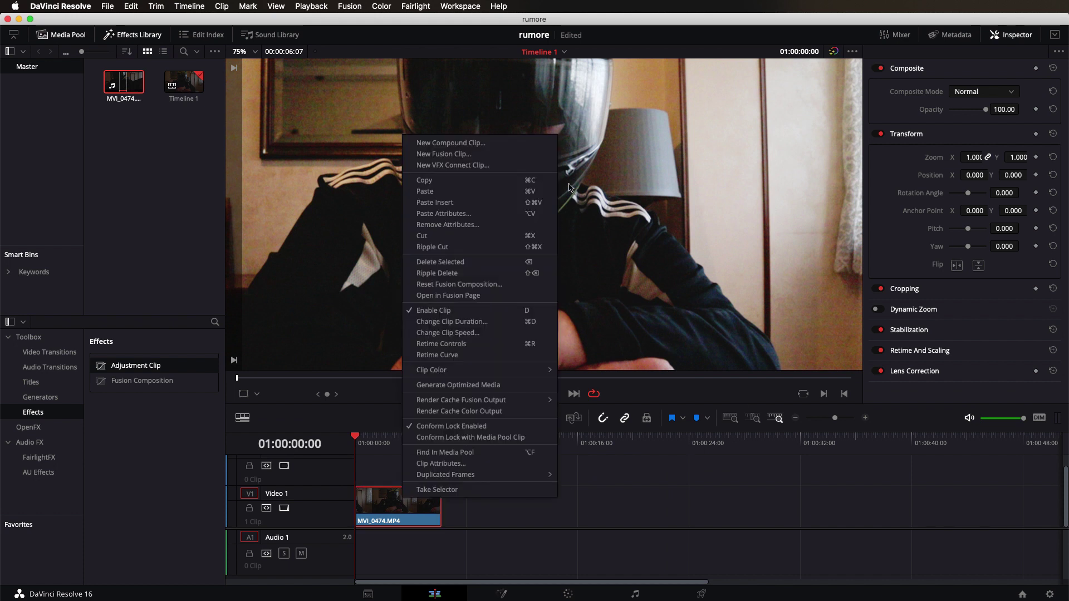
left_click(453, 179)
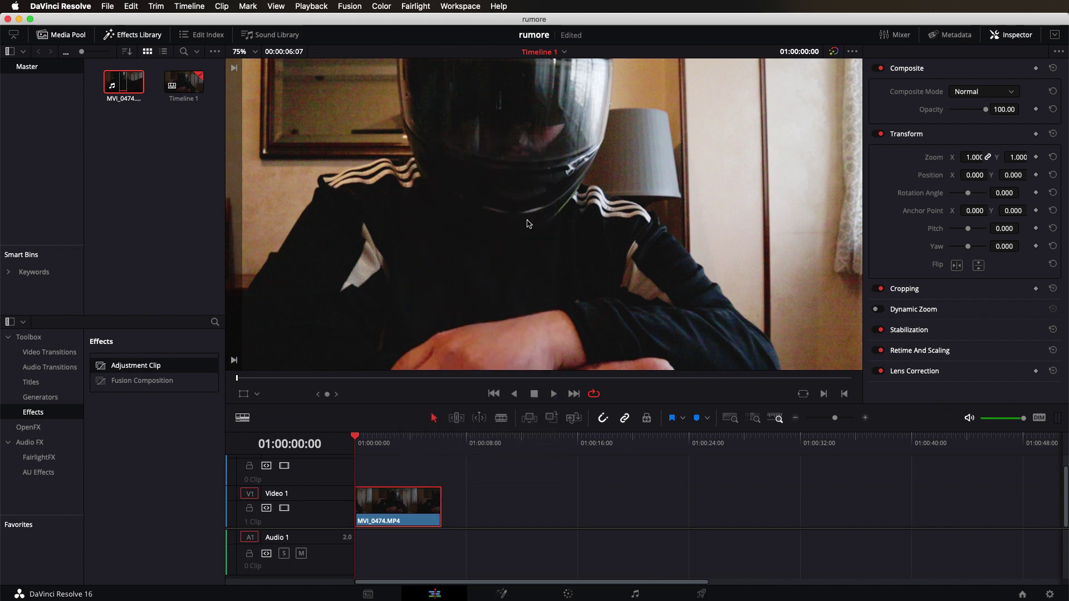
left_click(444, 441)
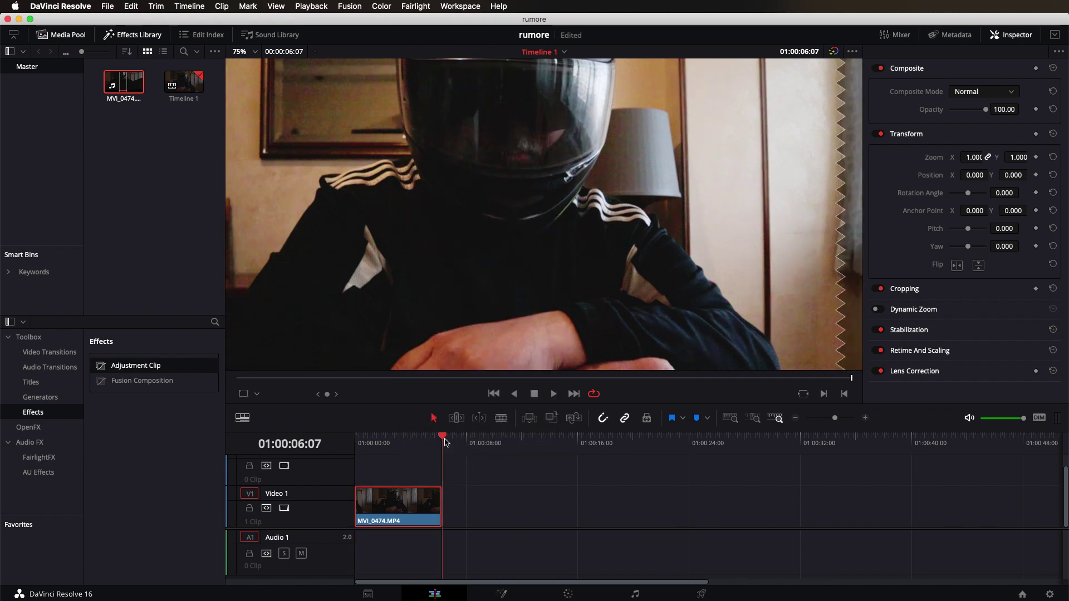
right_click(497, 507)
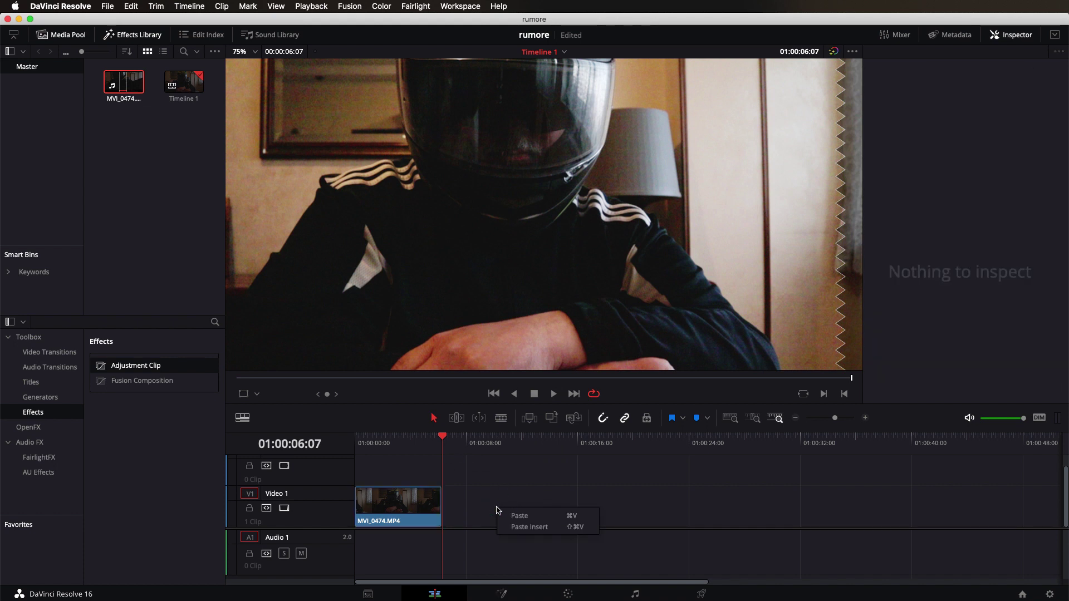
left_click(518, 516)
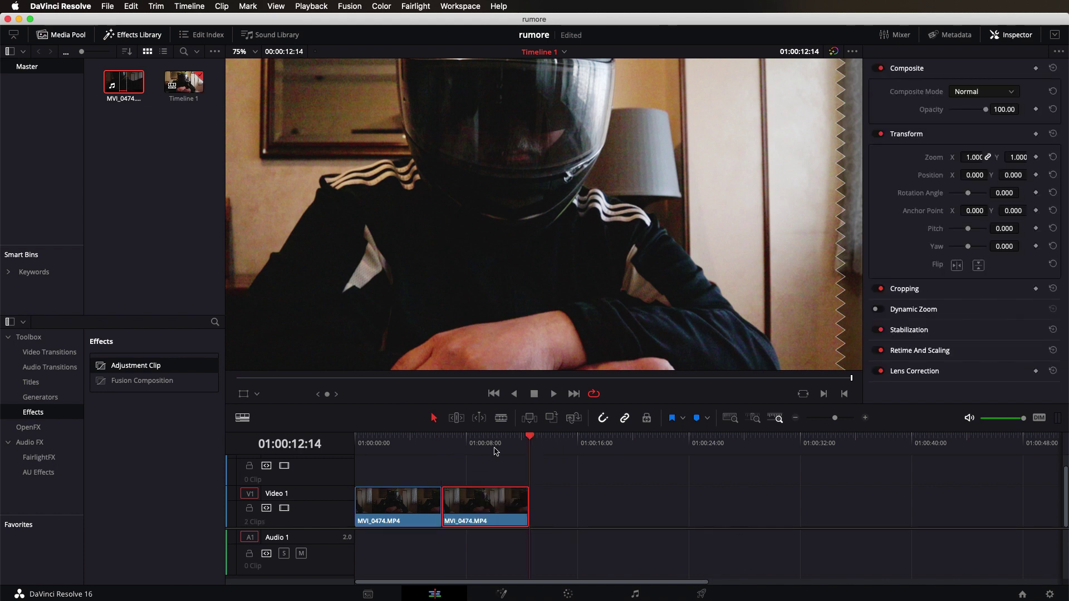
Set the pasted clip's colour to Orange
right_click(493, 495)
mouse_move(613, 363)
left_click(699, 378)
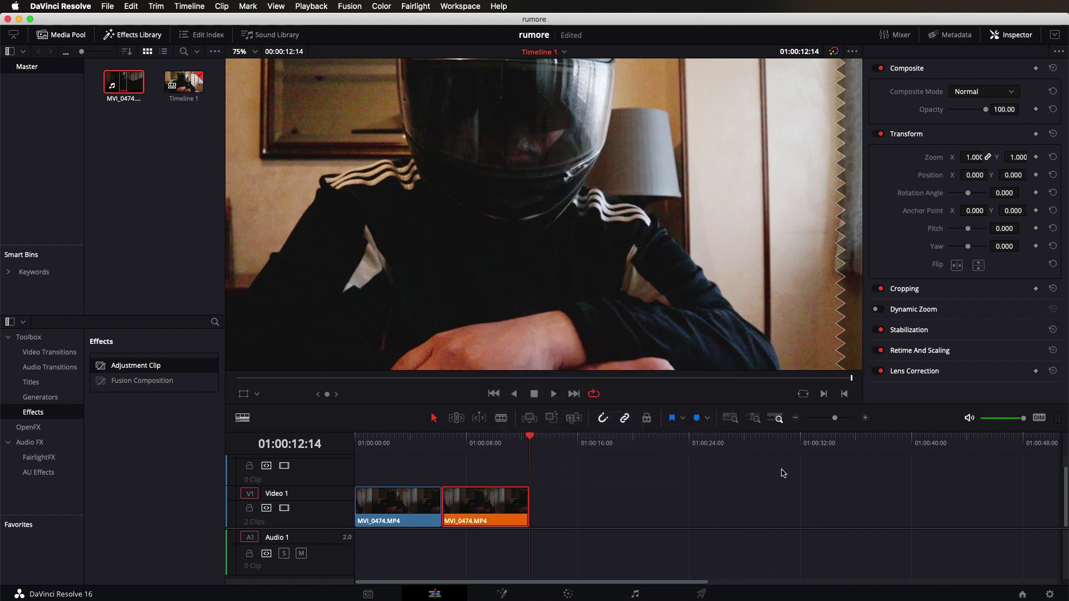
On the Color page, add serial node 02 after the second clip's base node
left_click(569, 595)
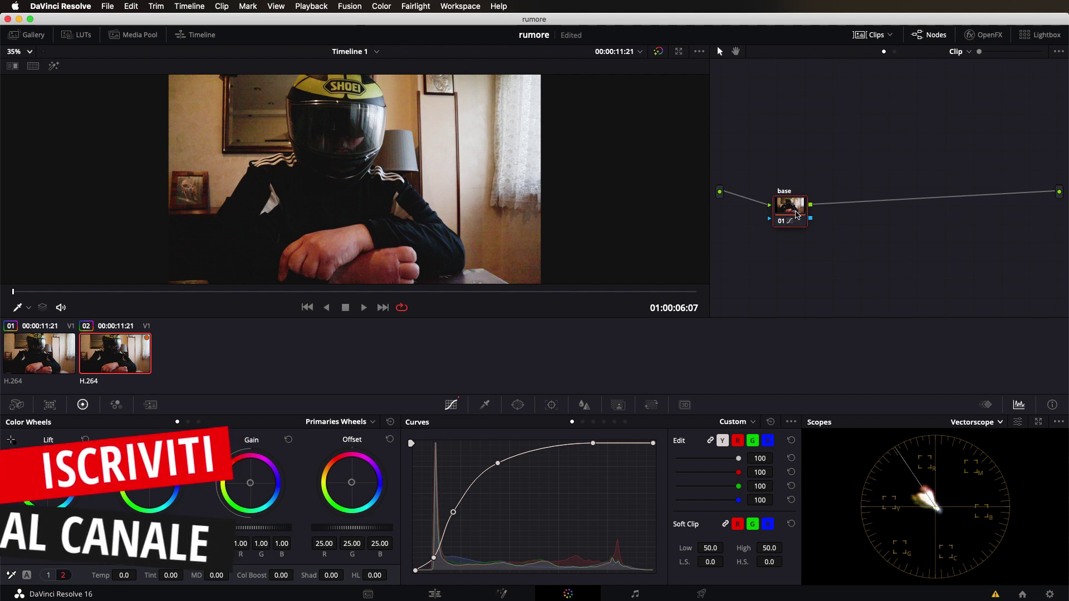
key("alt+s")
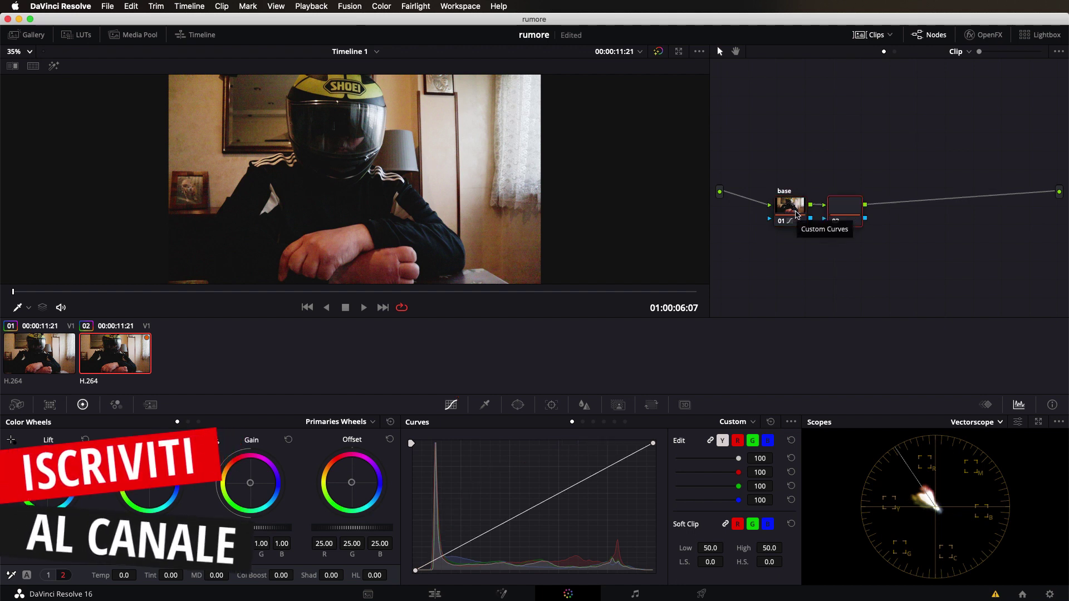
key("Delete")
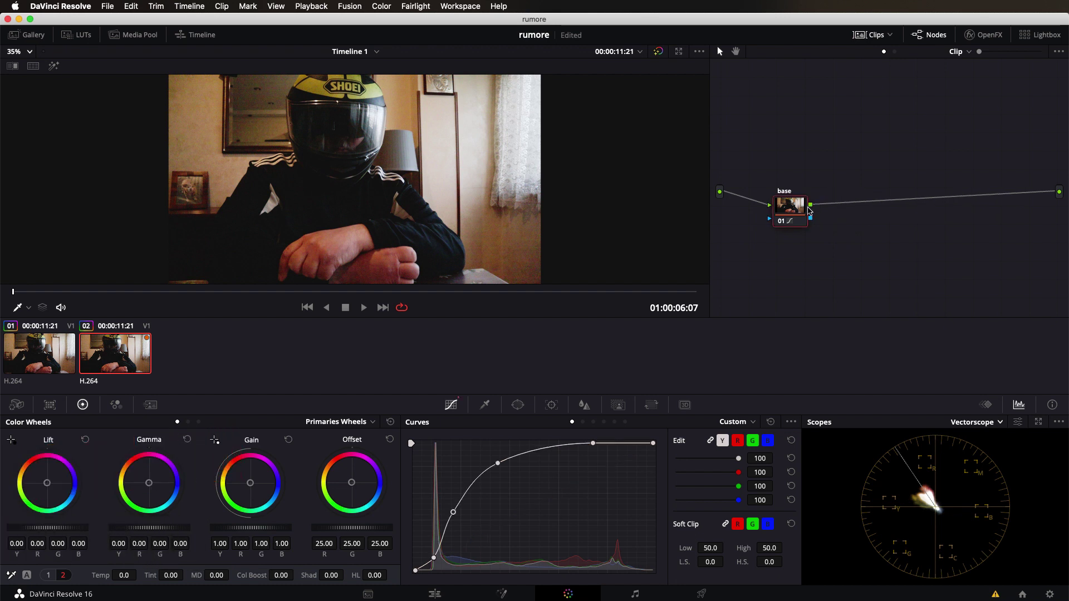
right_click(795, 207)
mouse_move(851, 244)
mouse_move(850, 265)
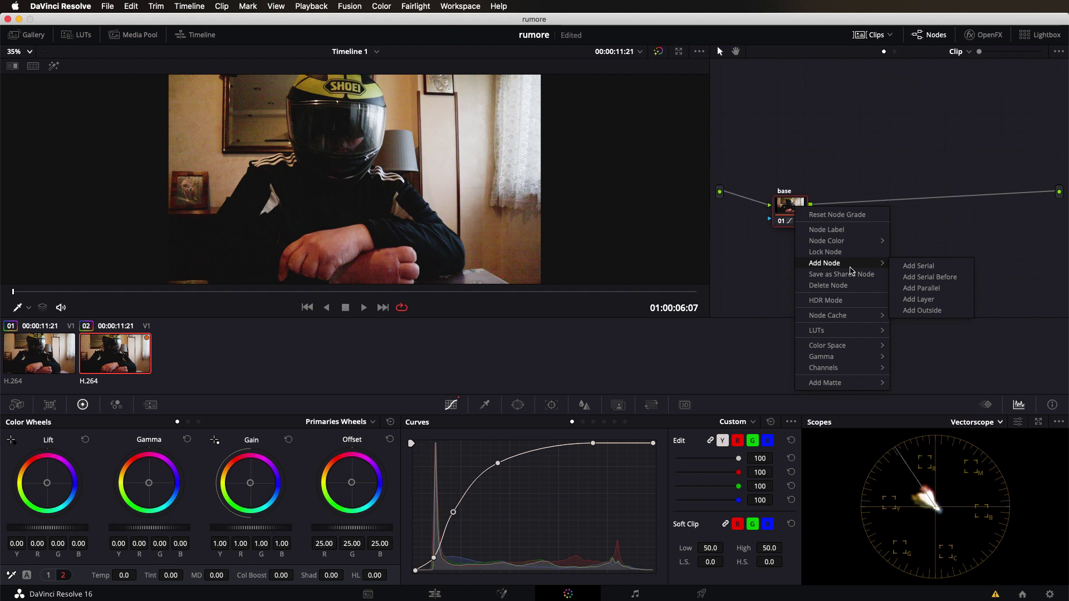
left_click(920, 266)
Add layer node 04 alongside node 02 and move node 02 above it
right_click(843, 213)
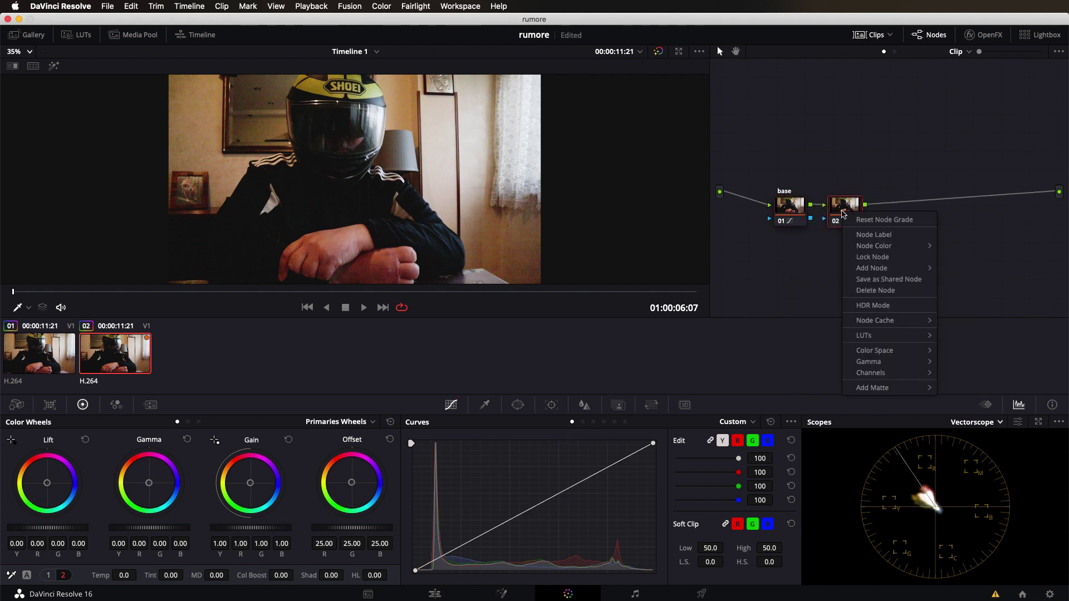
mouse_move(902, 246)
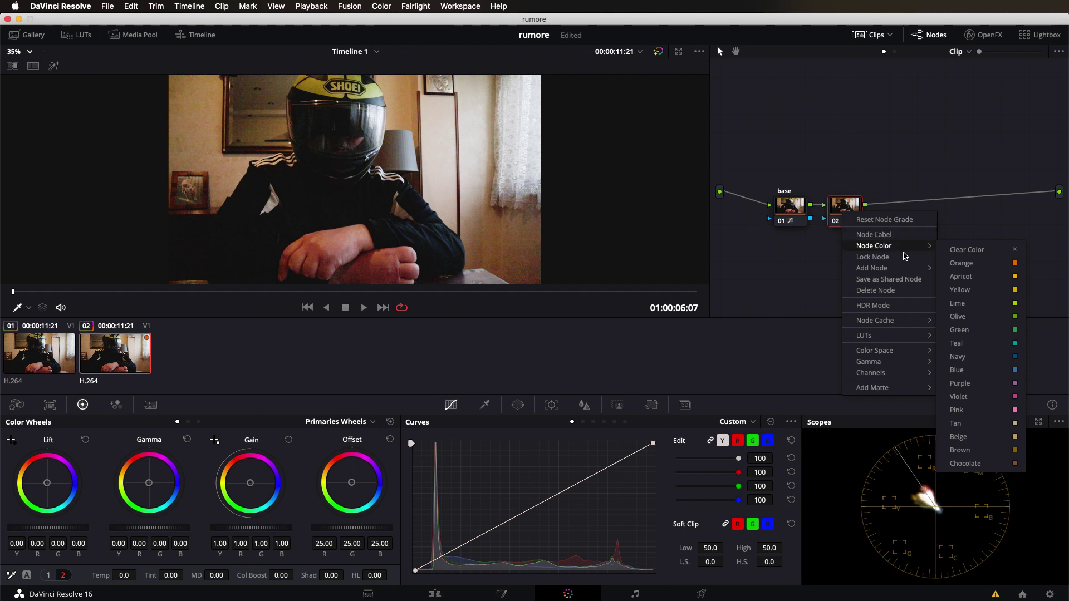
mouse_move(908, 268)
left_click(983, 305)
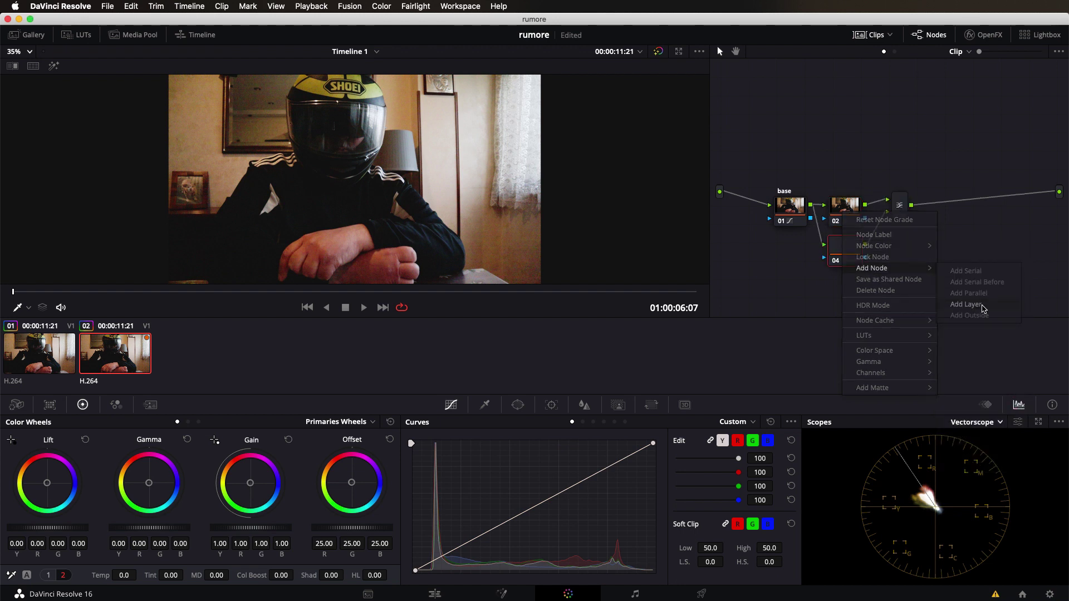
left_click_drag(848, 216, 847, 171)
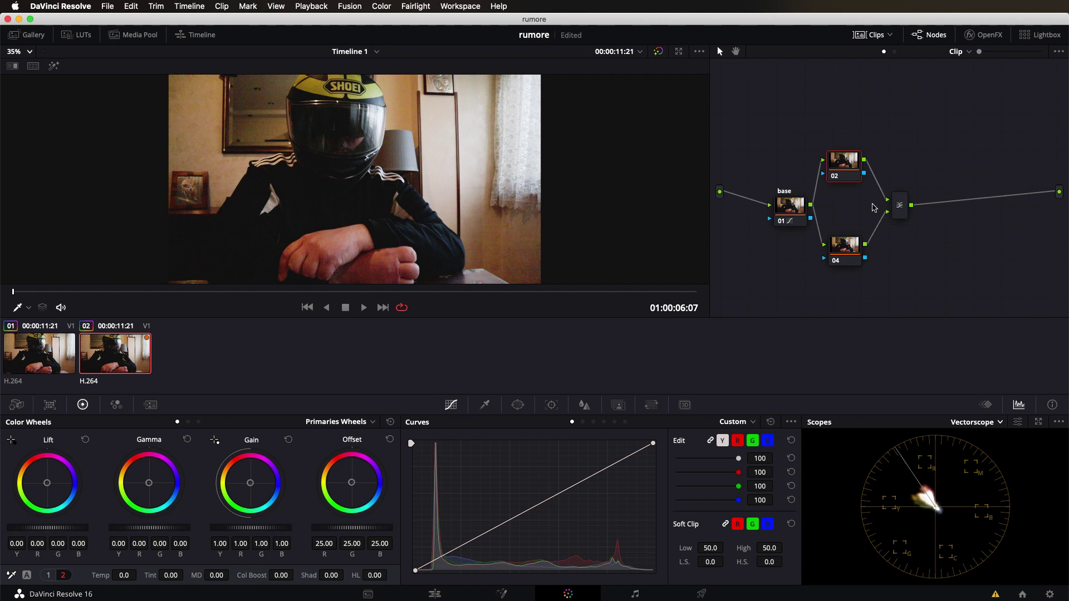
left_click(852, 255)
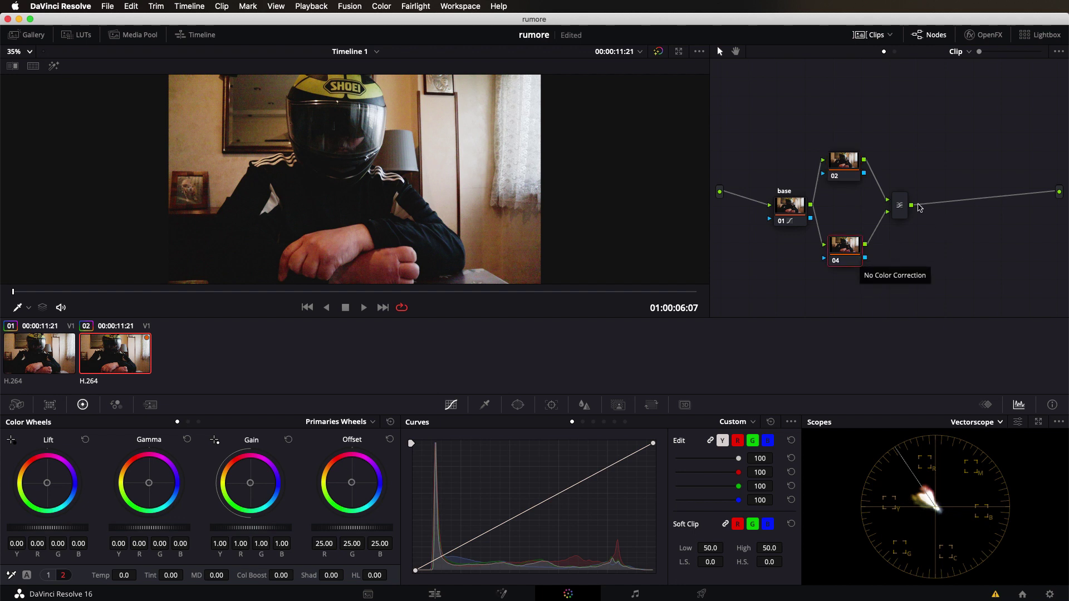
Reposition the layer mixer and set its composite mode to Softlight
left_click(902, 207)
left_click_drag(902, 207, 902, 185)
right_click(902, 185)
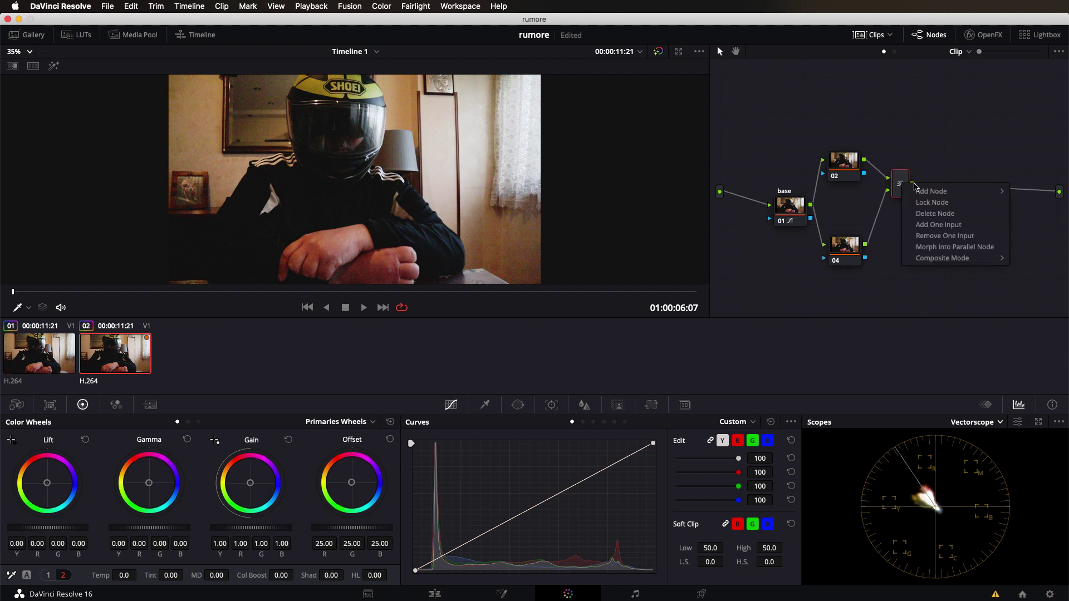
mouse_move(964, 262)
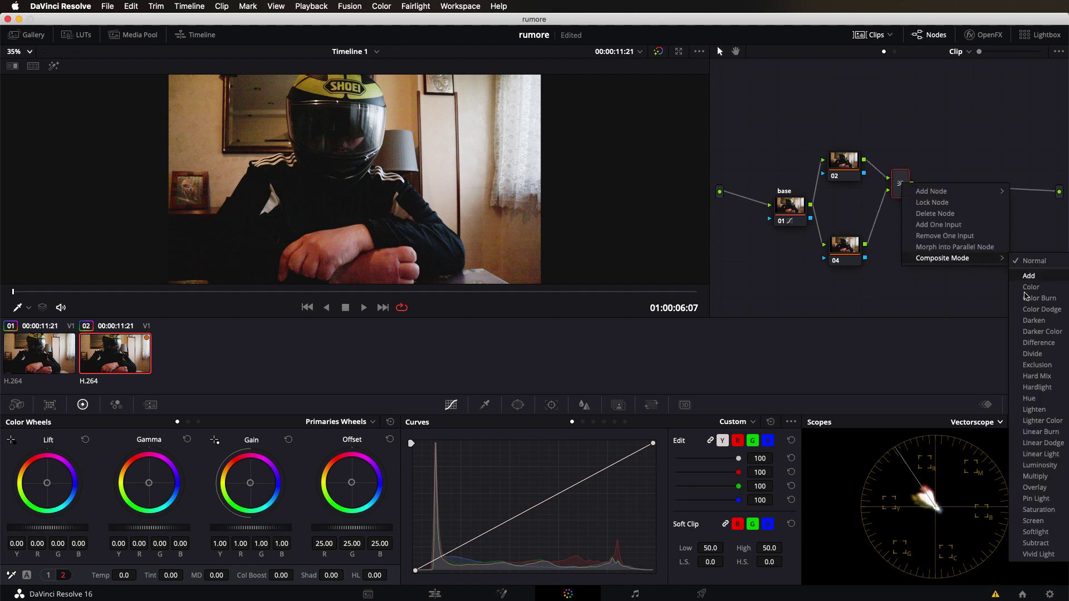
left_click(1039, 535)
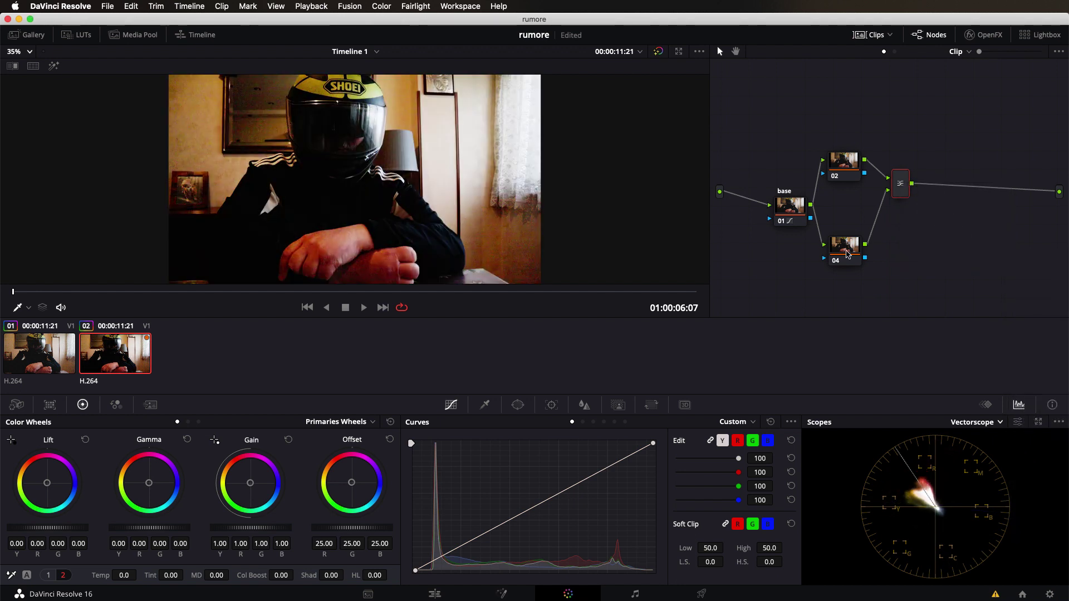
Set node 04's Sat to 0.00 and bow its custom curve upward with three points
left_click(846, 248)
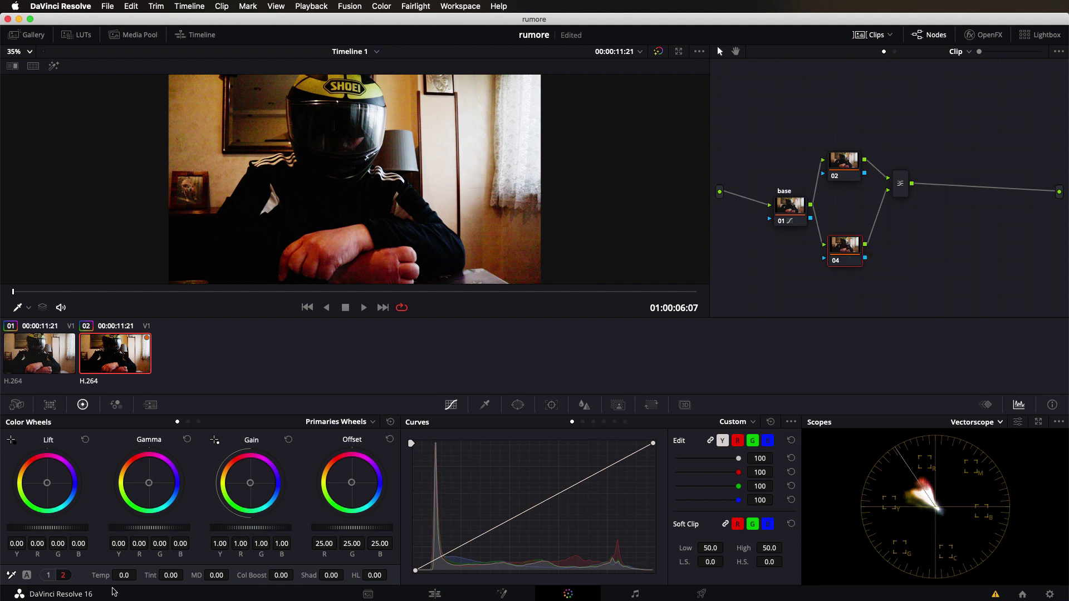
left_click(48, 576)
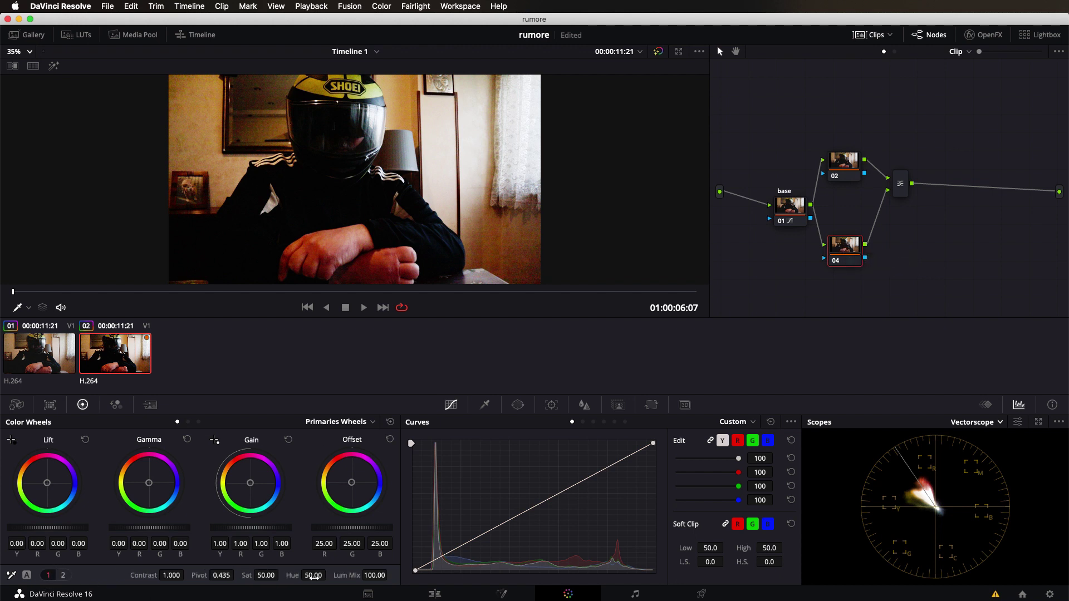
left_click_drag(265, 575, 239, 575)
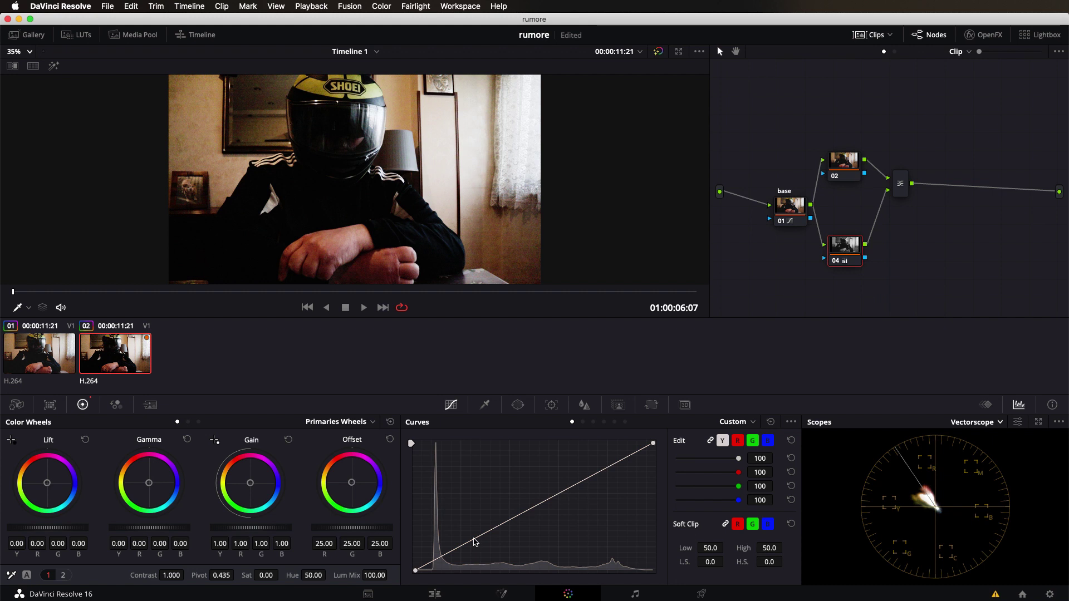
left_click_drag(471, 542, 468, 530)
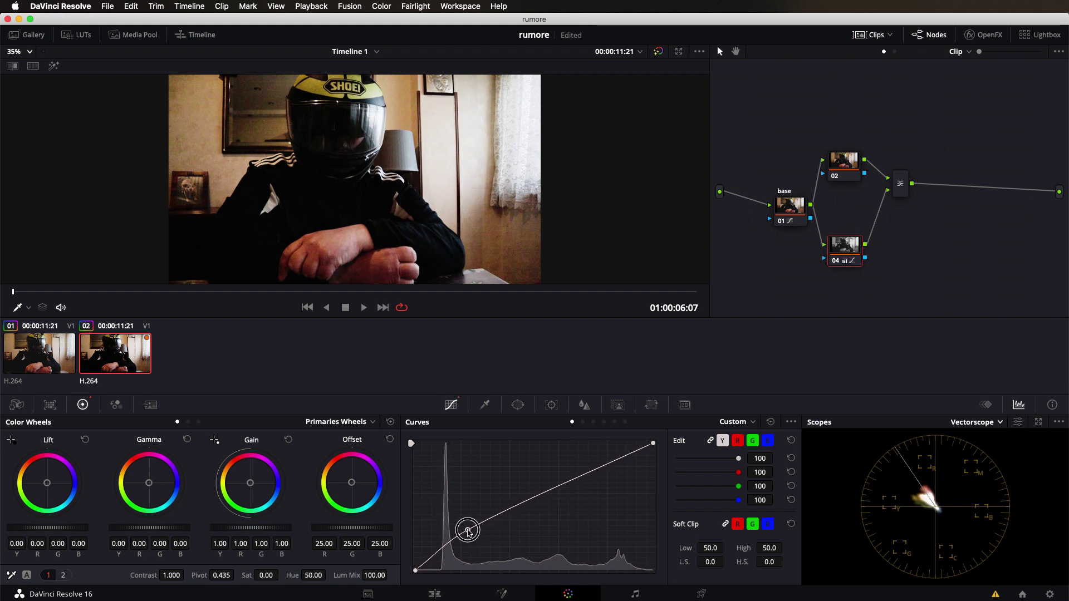
mouse_move(573, 485)
left_mouse_down()
mouse_move(566, 471)
mouse_move(529, 488)
left_mouse_up()
left_click(528, 491)
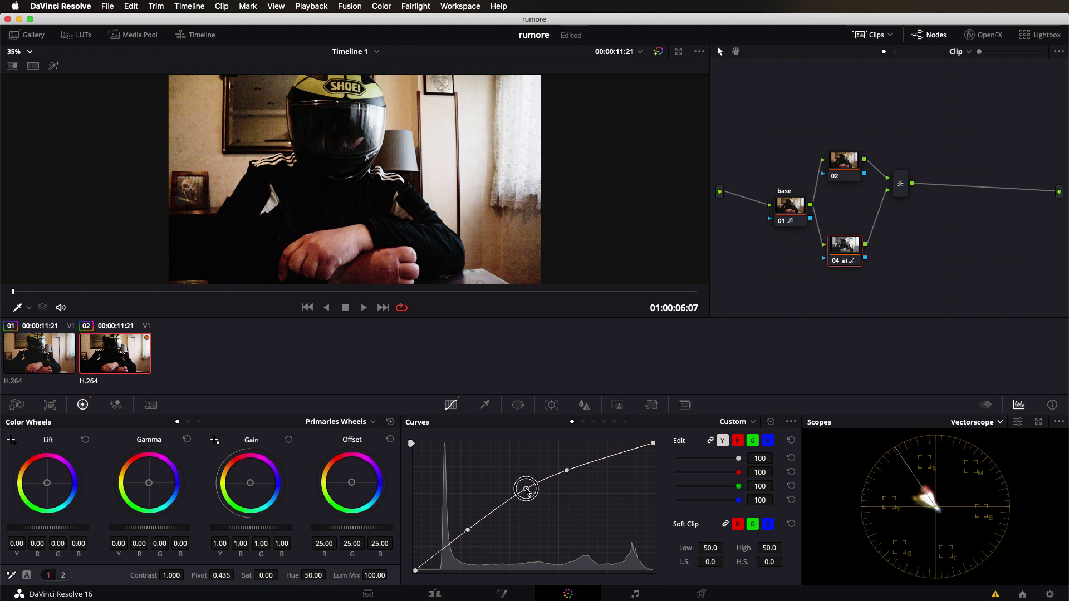
Toggle repeatedly between clip 01 and clip 02 to compare their grades
left_click(40, 356)
left_click(119, 354)
left_click(34, 359)
left_click(110, 358)
left_click(44, 355)
left_click(116, 357)
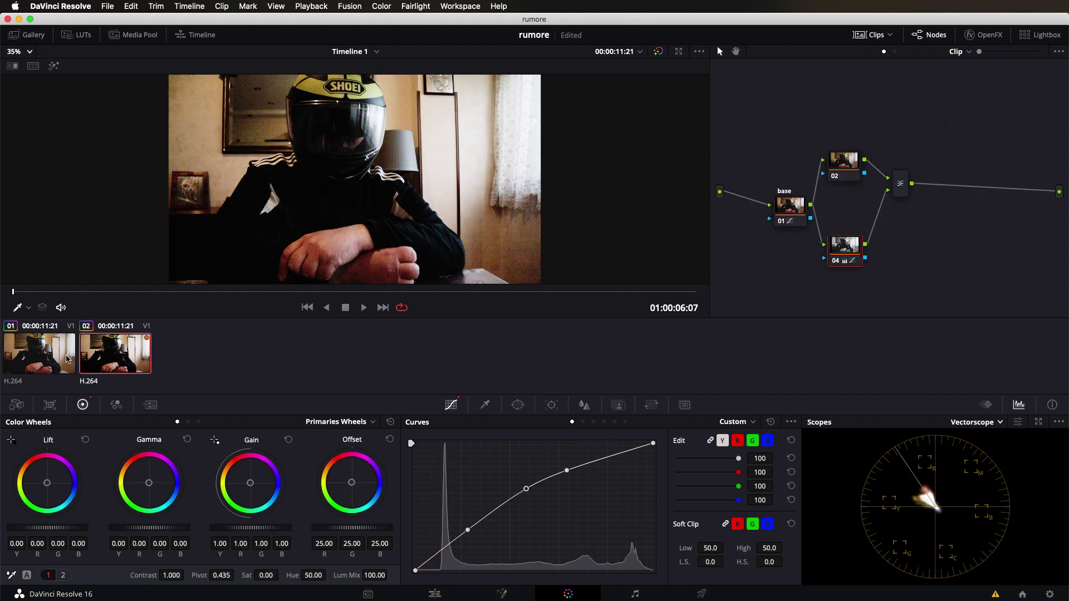
left_click(58, 358)
left_click(128, 356)
left_click(60, 357)
left_click(140, 352)
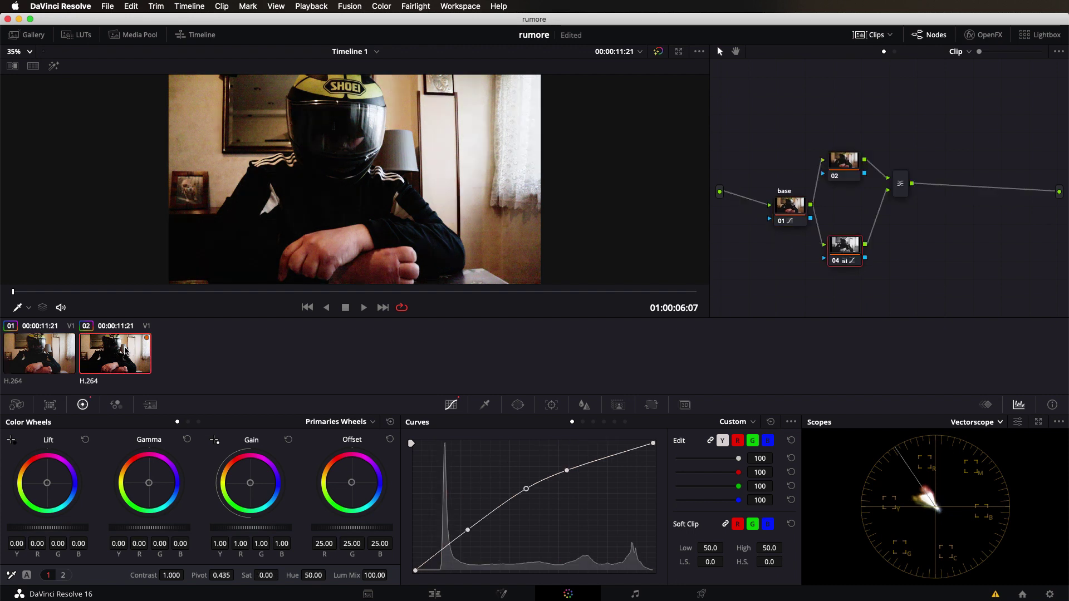
On clip 02, select the layer mixer and add serial node 05 after it
left_click(64, 352)
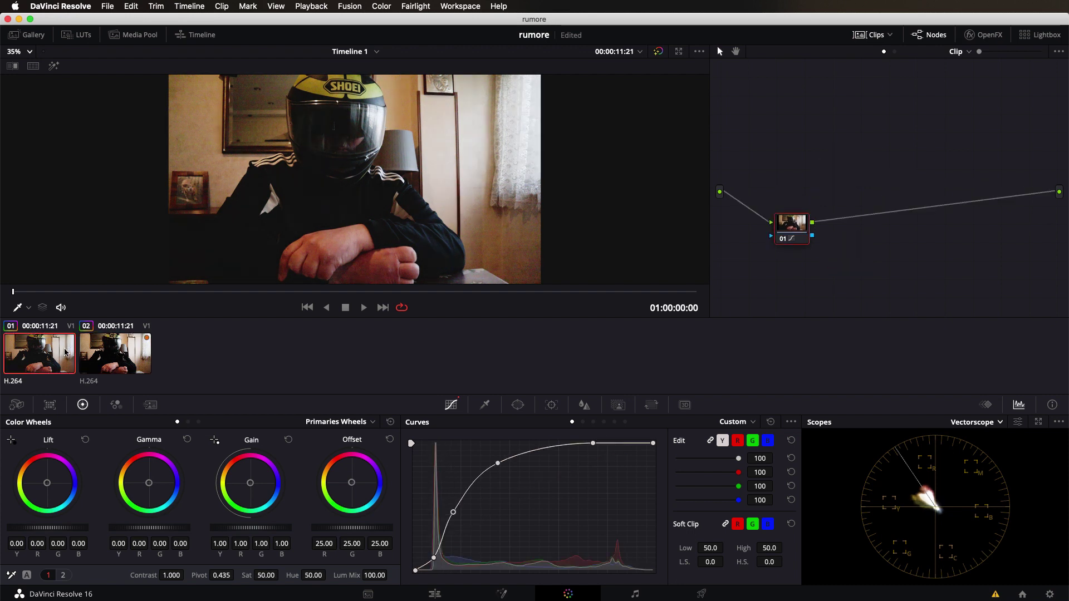
left_click(104, 352)
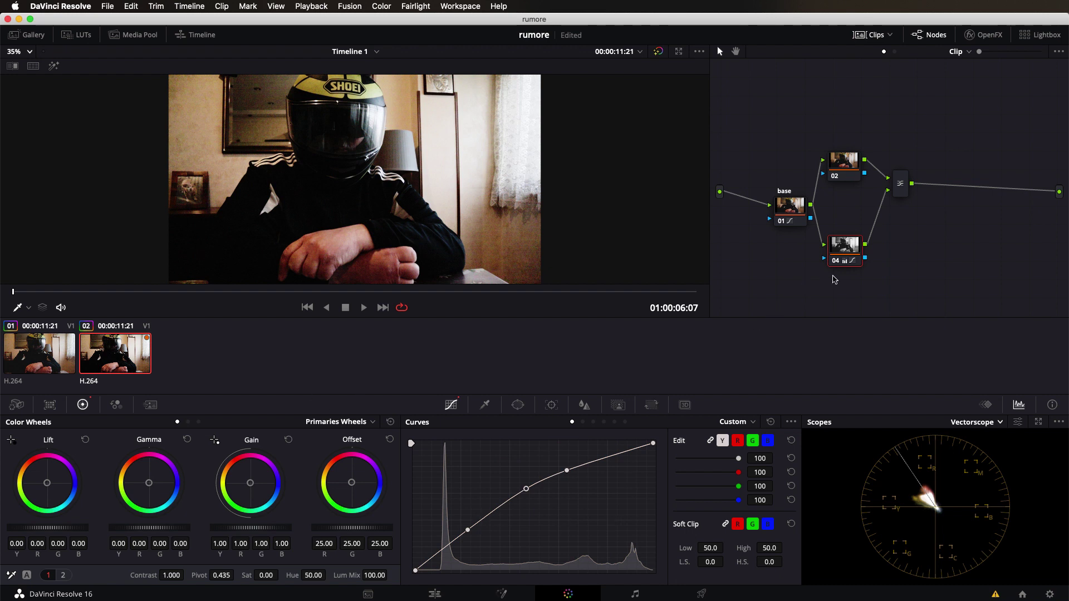
left_click(907, 189)
key("alt+s")
left_click_drag(907, 189, 953, 197)
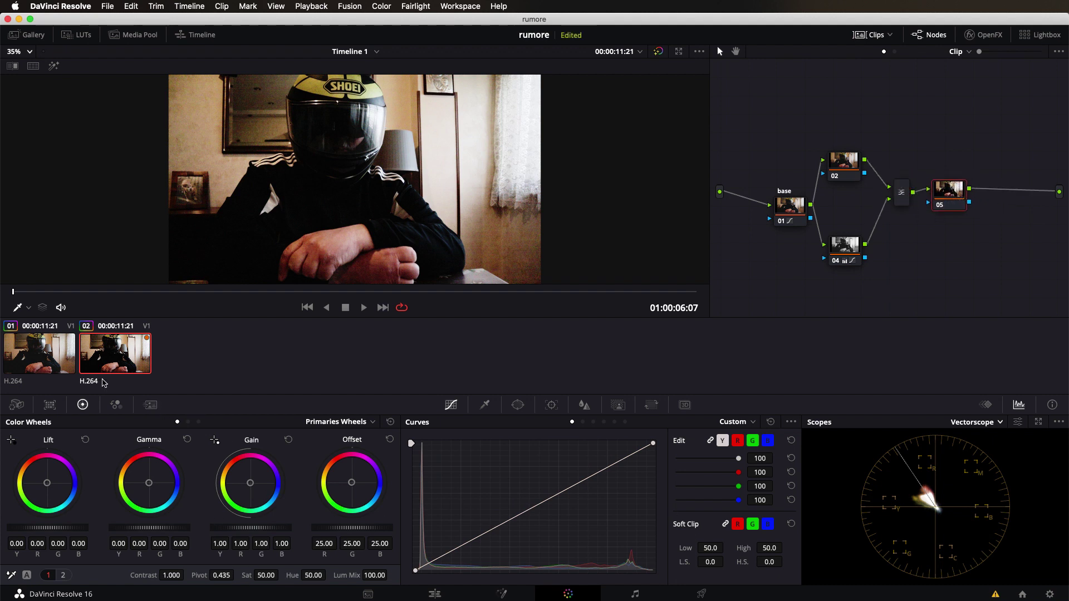
Raise node 05's Col Boost to 11, comparing against clip 01 along the way
left_click(62, 364)
left_click(121, 349)
left_click(48, 349)
left_click(117, 348)
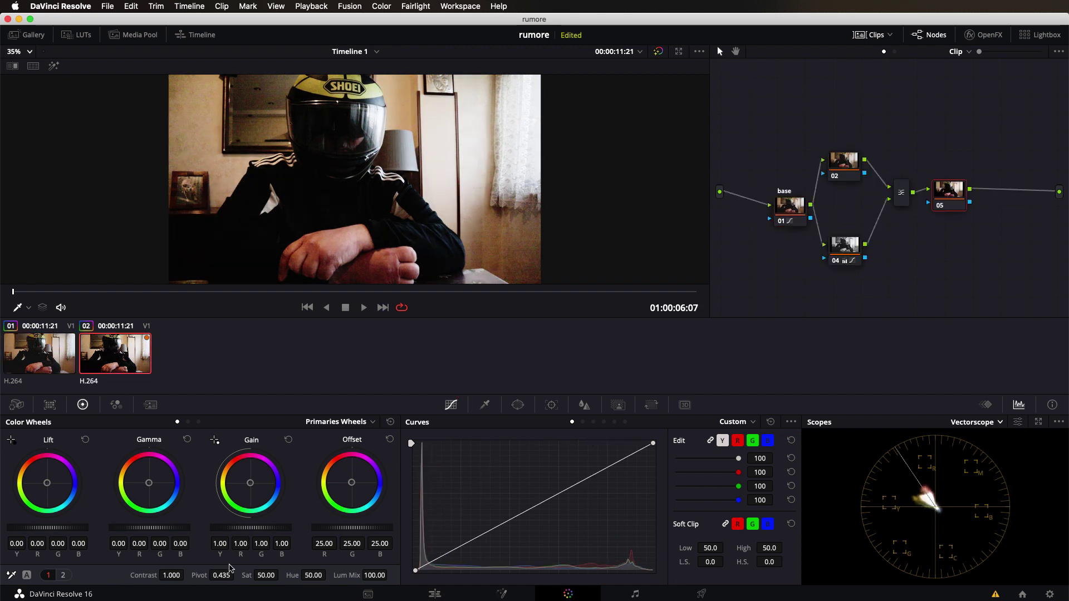
left_click(63, 575)
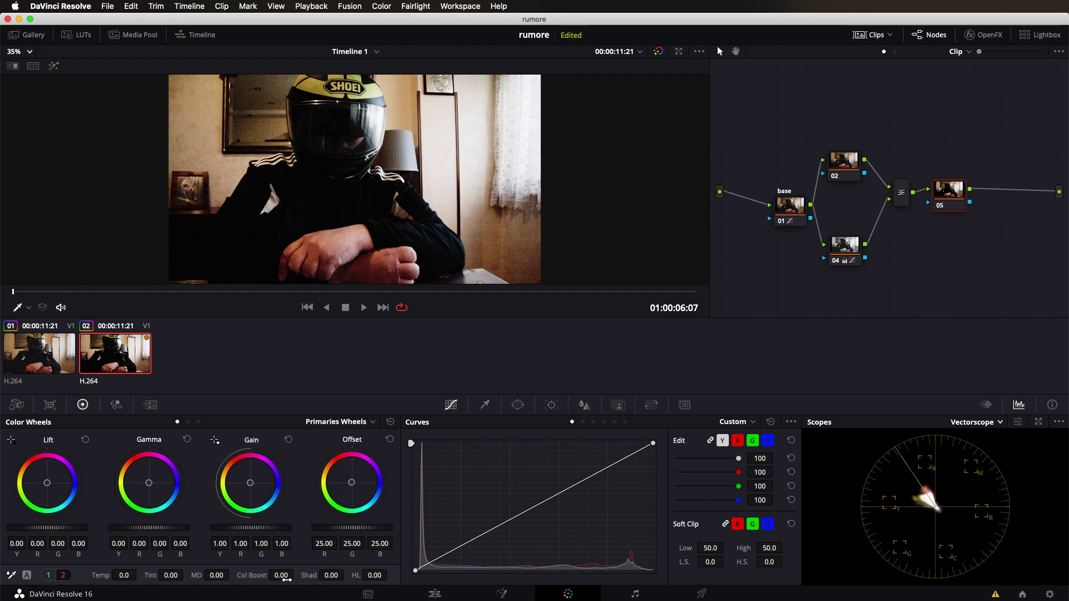
left_click_drag(280, 576, 295, 576)
left_click(39, 342)
left_click(115, 350)
left_click(49, 349)
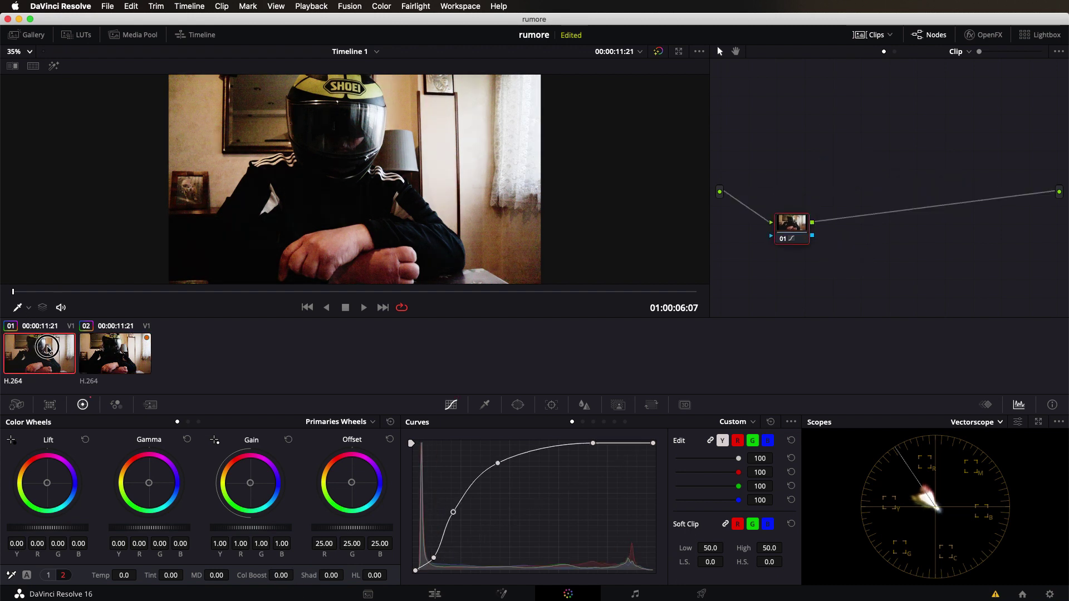
left_click(114, 349)
left_click_drag(280, 575, 292, 575)
Lower node 05's saturation to 54.40 after another comparison with clip 01
left_click(58, 359)
left_click(98, 354)
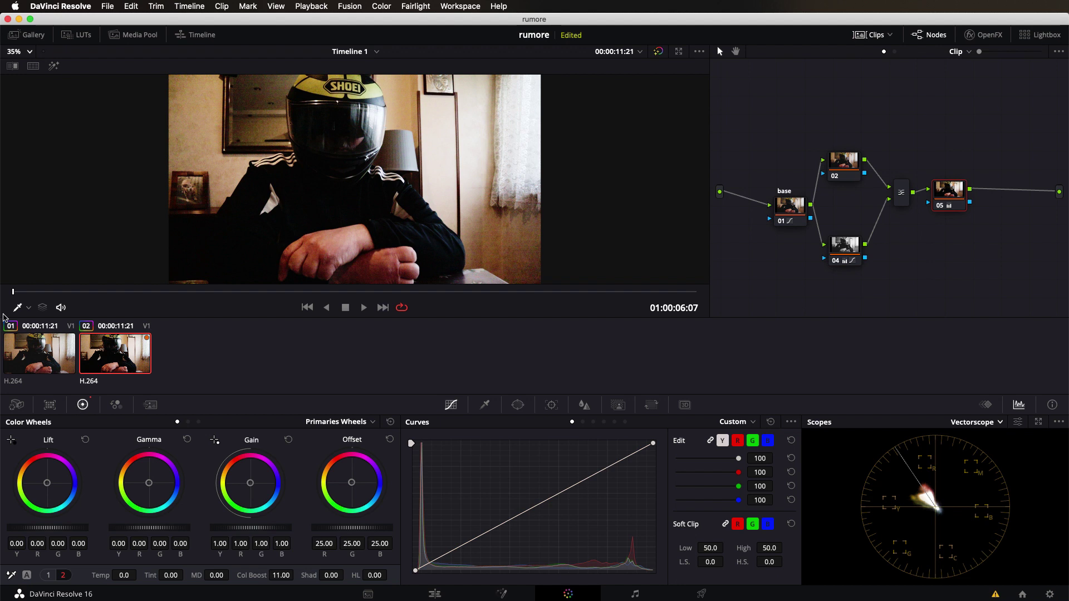
left_click(52, 352)
left_click(148, 355)
left_click(48, 575)
left_click_drag(270, 575, 3, 293)
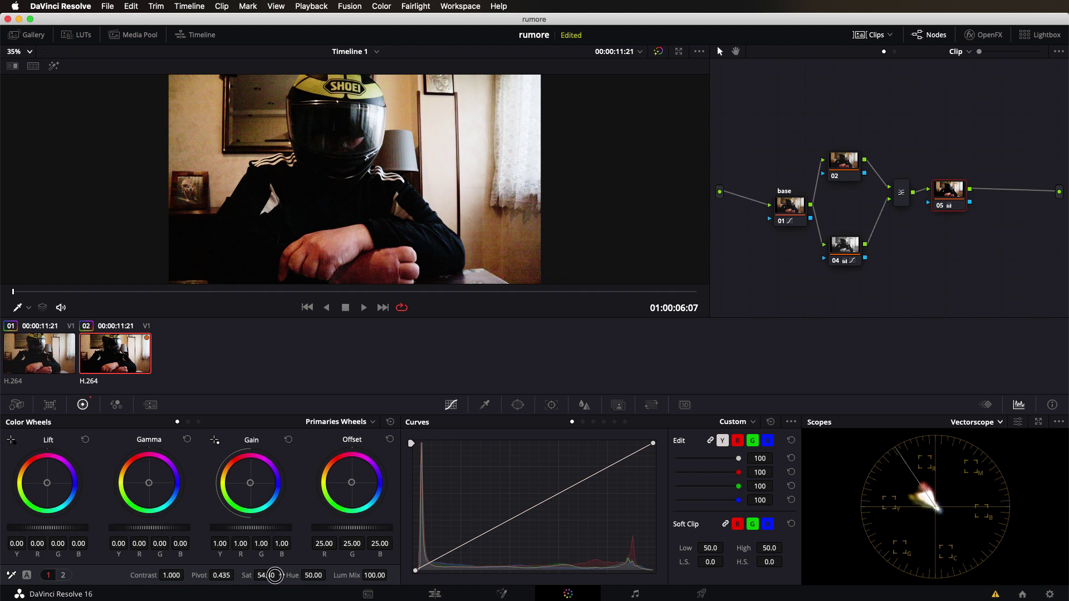
Lift the curve's black point and lower its white point slightly, checking against clip 01
left_click(54, 345)
left_click(102, 346)
left_click(52, 348)
left_click(123, 345)
left_click(56, 351)
left_click(135, 350)
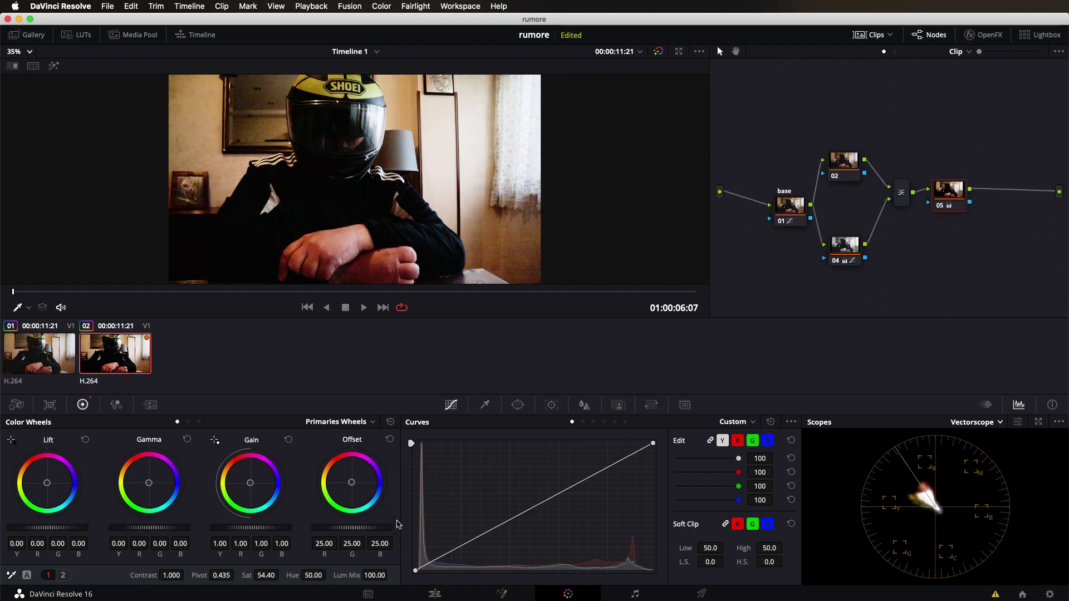
left_click_drag(416, 572, 414, 563)
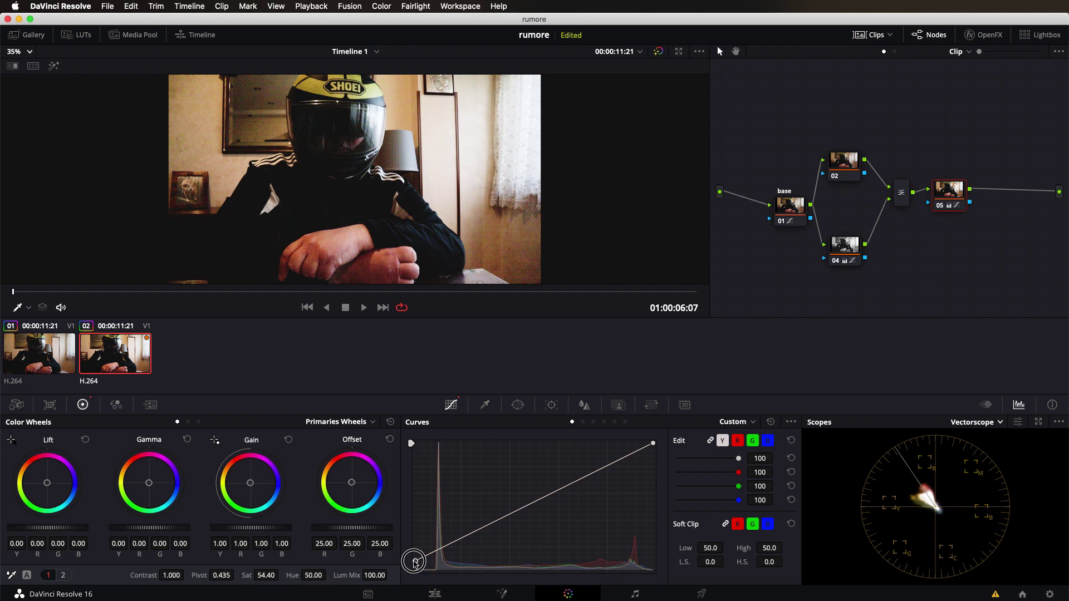
left_click(57, 353)
left_click(106, 350)
left_click(55, 353)
left_click(103, 350)
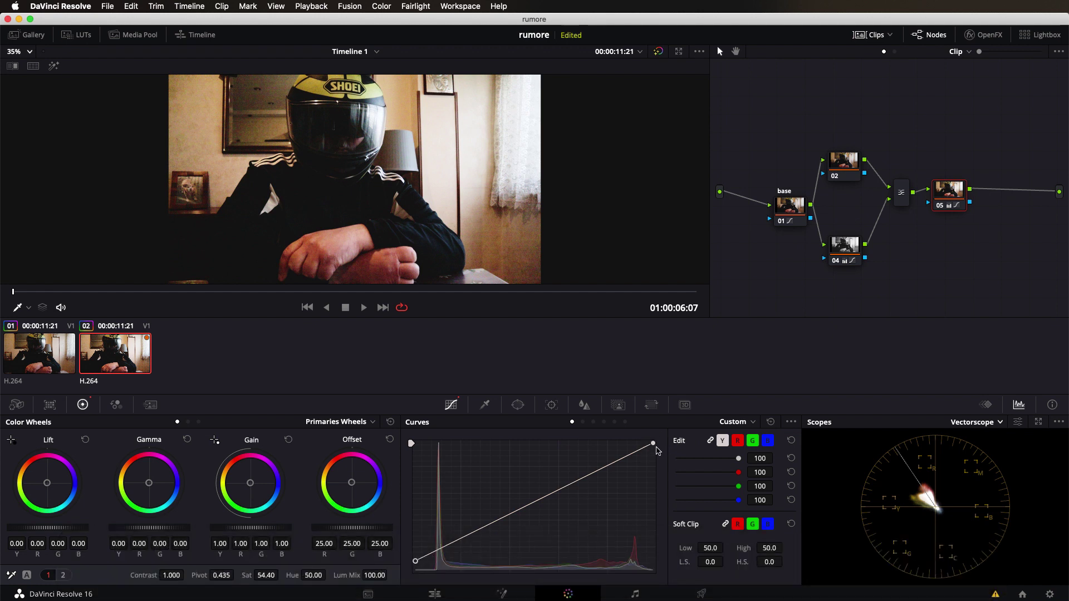
left_click_drag(653, 443, 653, 453)
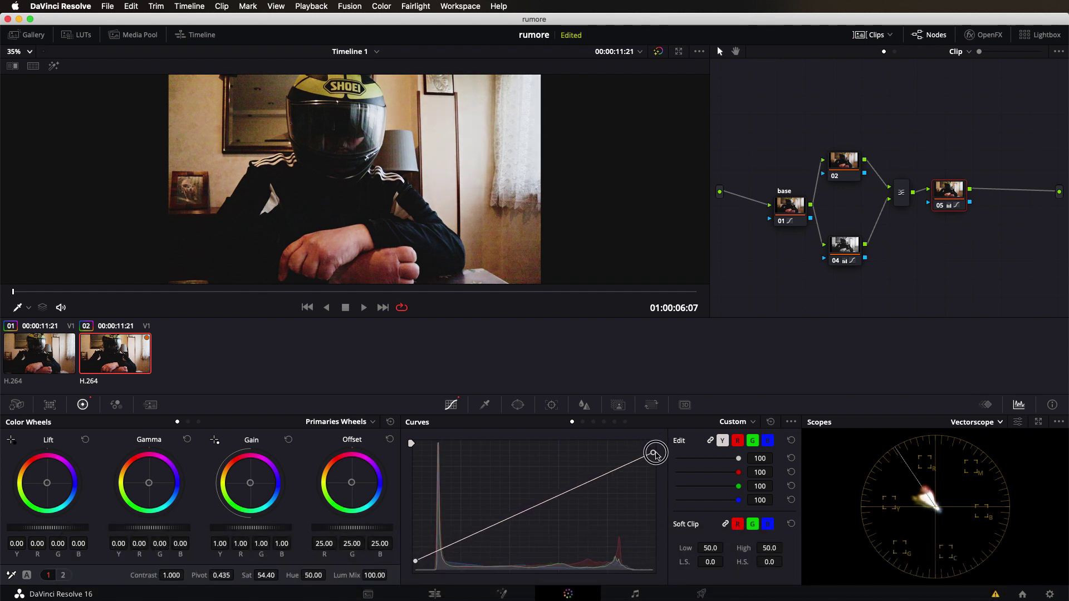
left_click(39, 354)
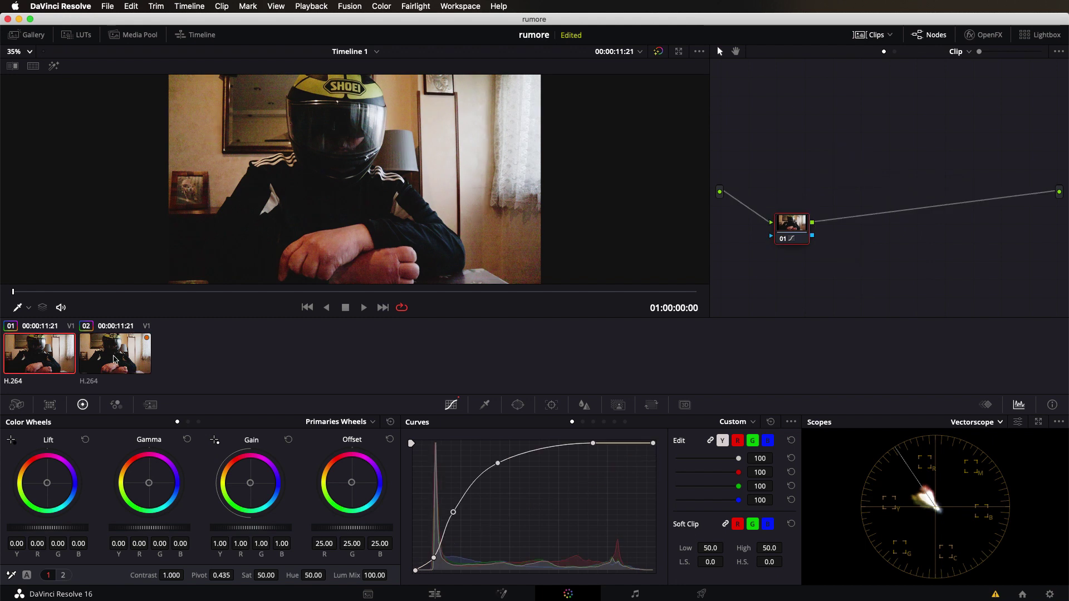
left_click(110, 358)
left_click(55, 358)
left_click(124, 354)
left_click(60, 358)
left_click(109, 354)
left_click(38, 357)
left_click(94, 354)
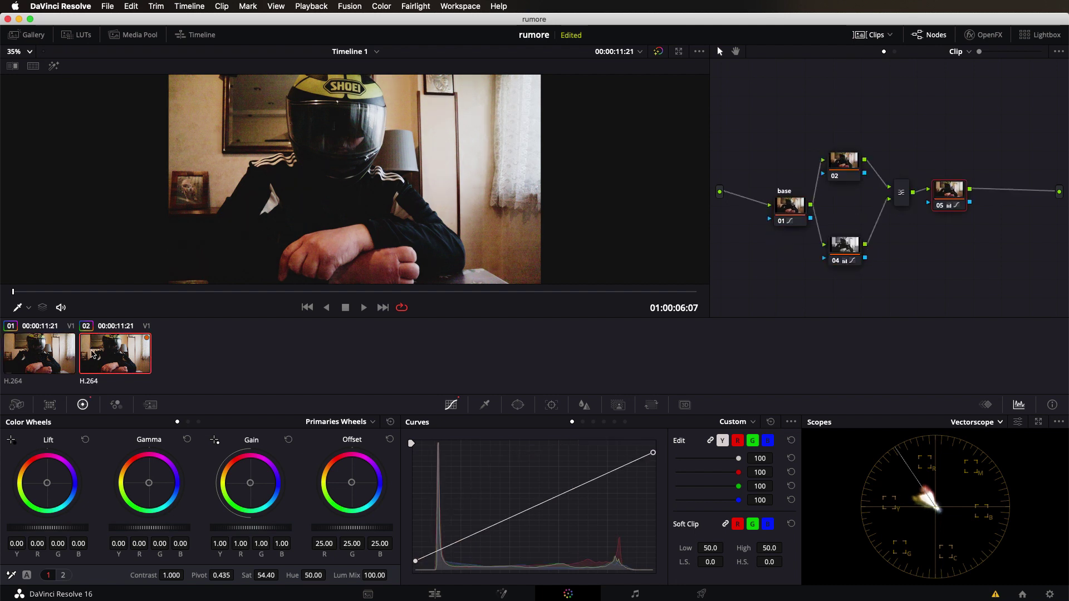
left_click(50, 357)
left_click(117, 356)
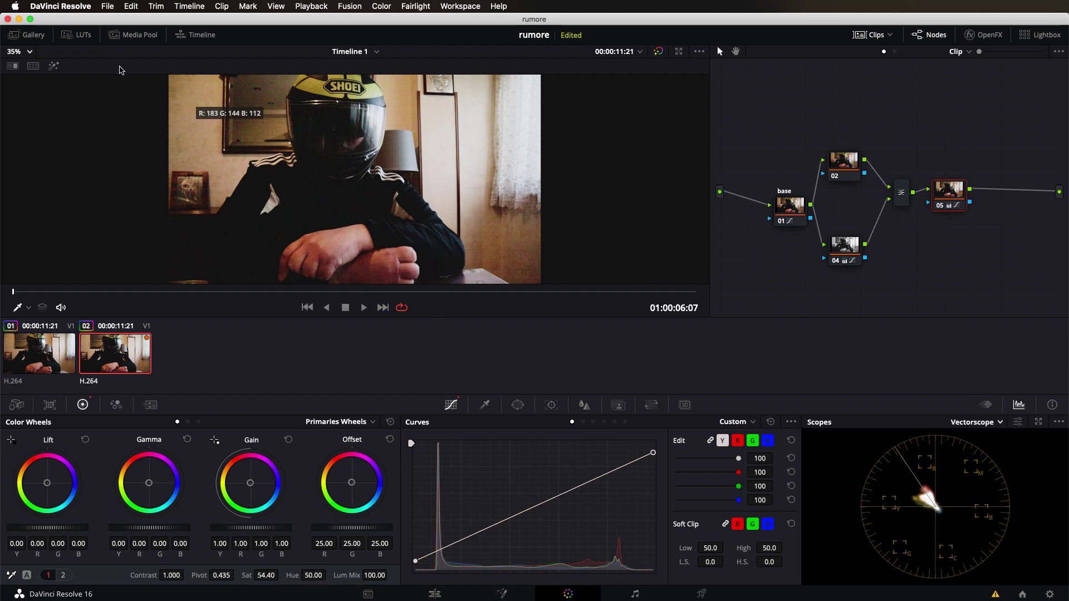
Set the viewer zoom to 100% and scroll down to frame the folded hands
left_click(31, 53)
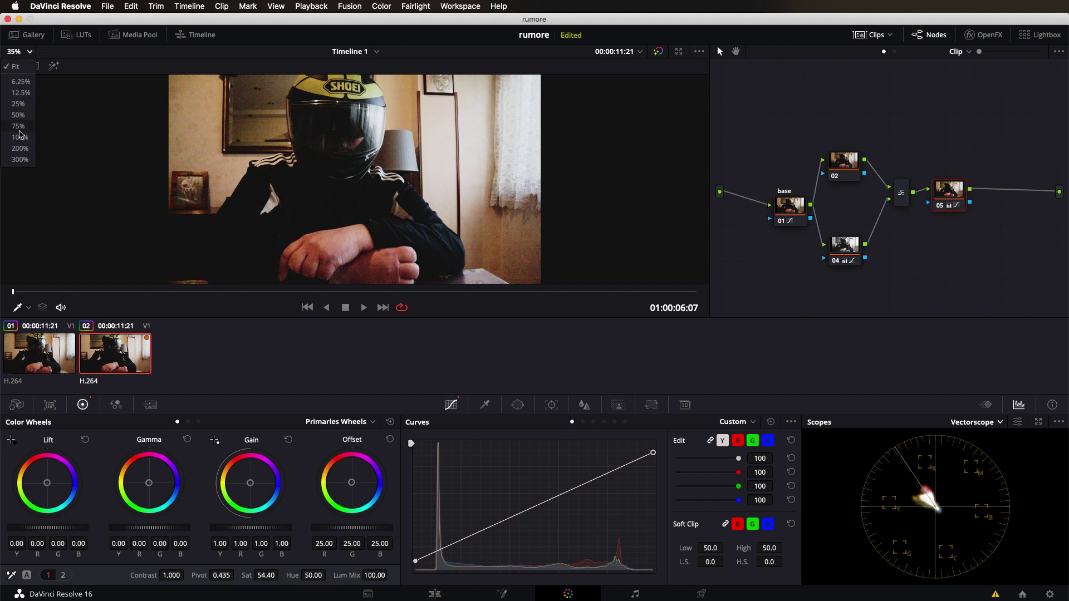
left_click(18, 135)
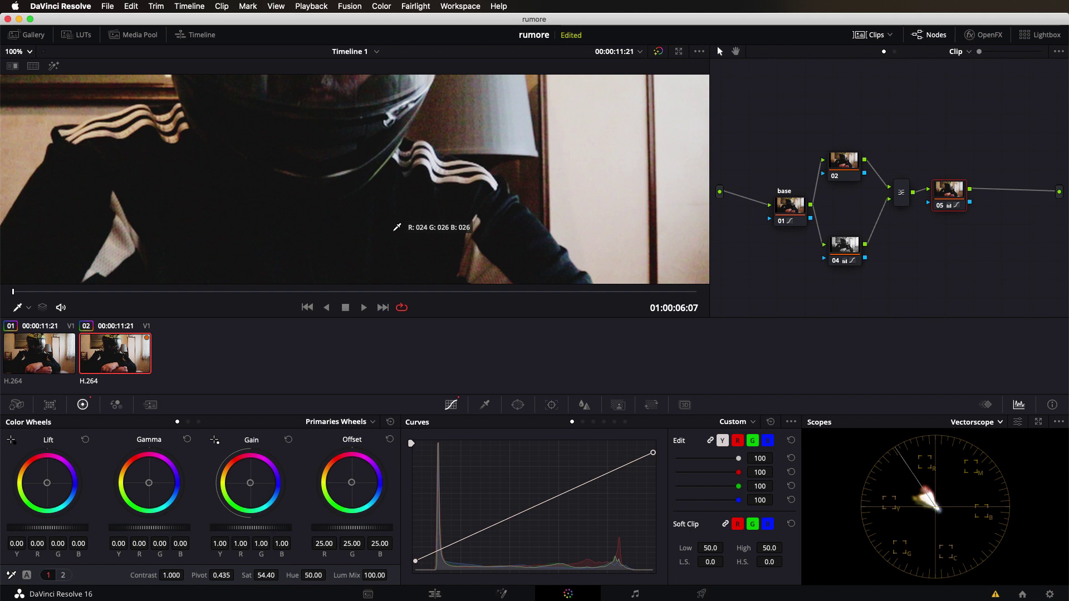
scroll(397, 227, "down", 2)
scroll(397, 227, "down", 3)
scroll(397, 227, "down", 5)
scroll(397, 227, "down", 2)
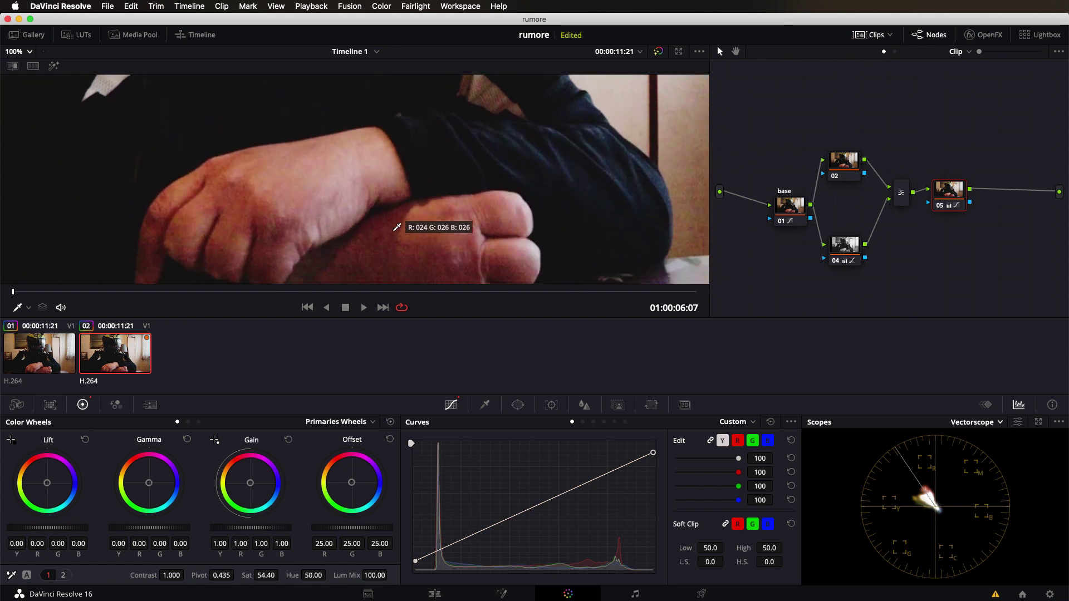
scroll(397, 227, "down", 2)
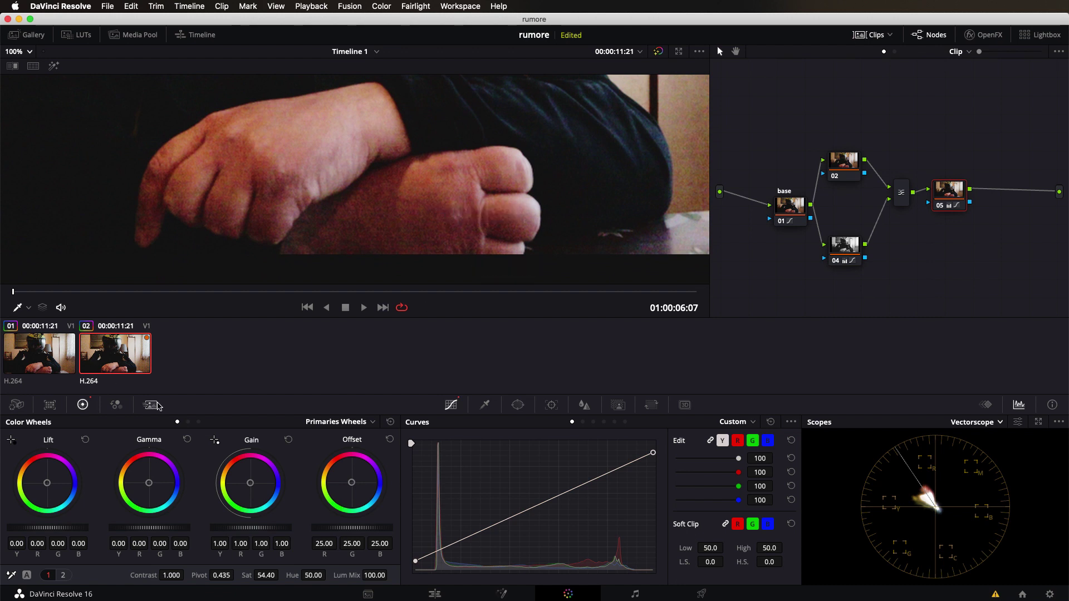
left_click(151, 405)
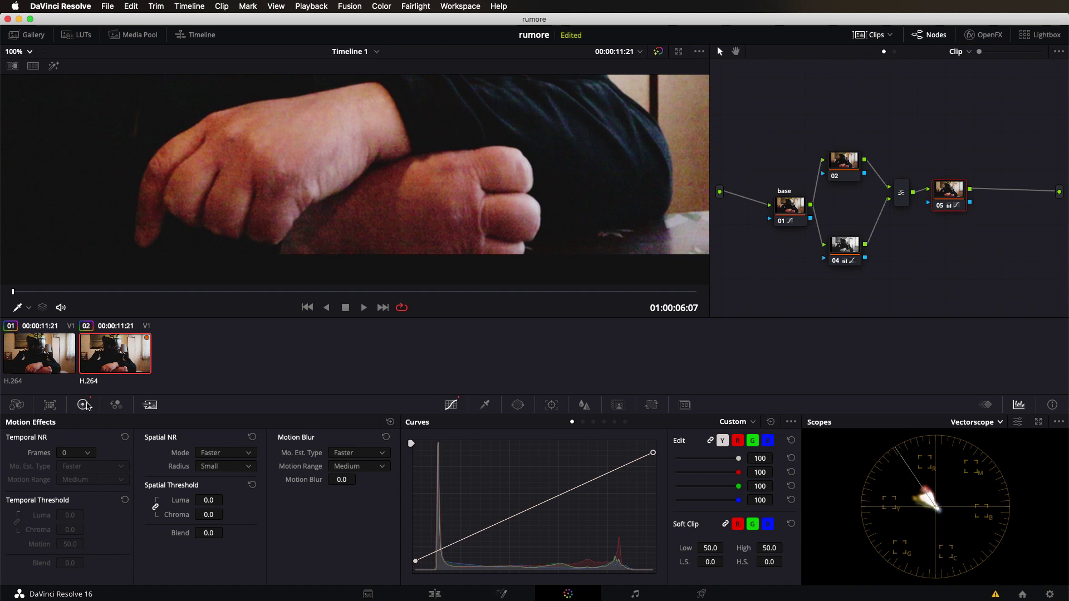
left_click(84, 405)
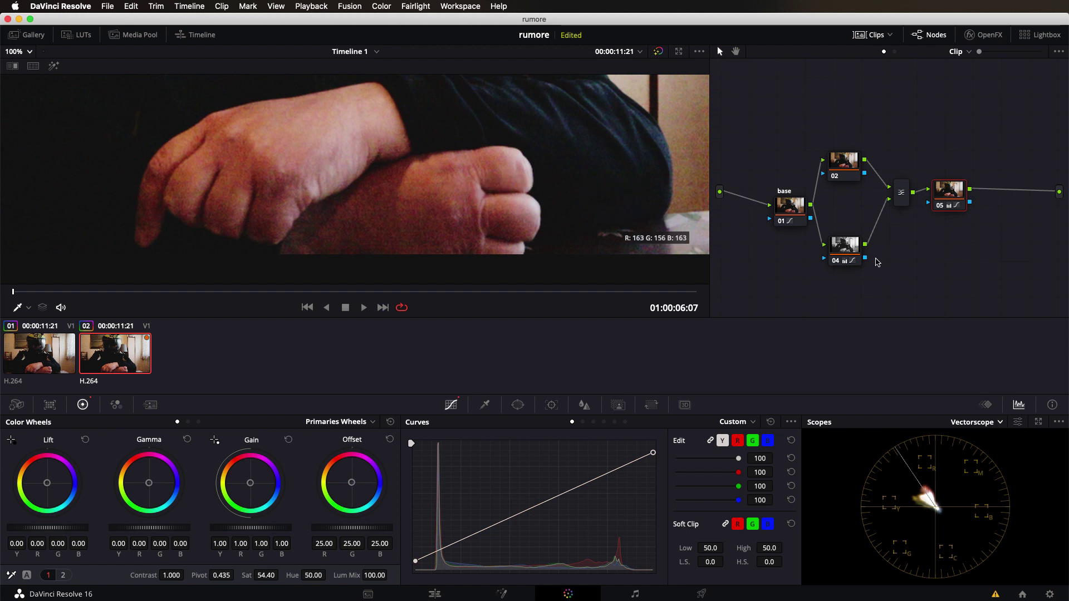
Select node 04 and drop its midtone detail (MD) to -100.00
left_click(847, 247)
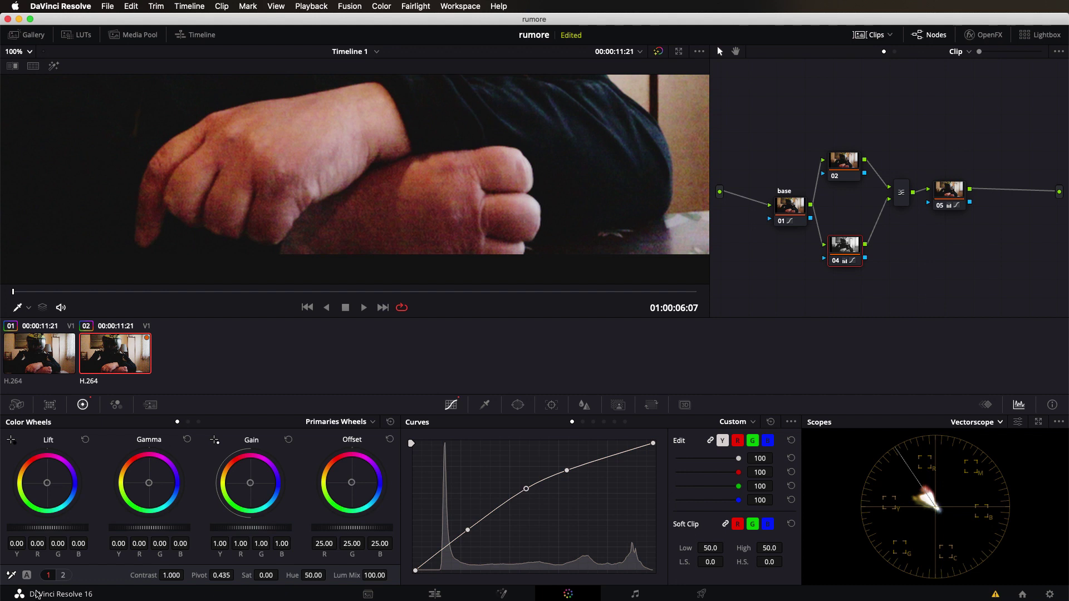
left_click(63, 575)
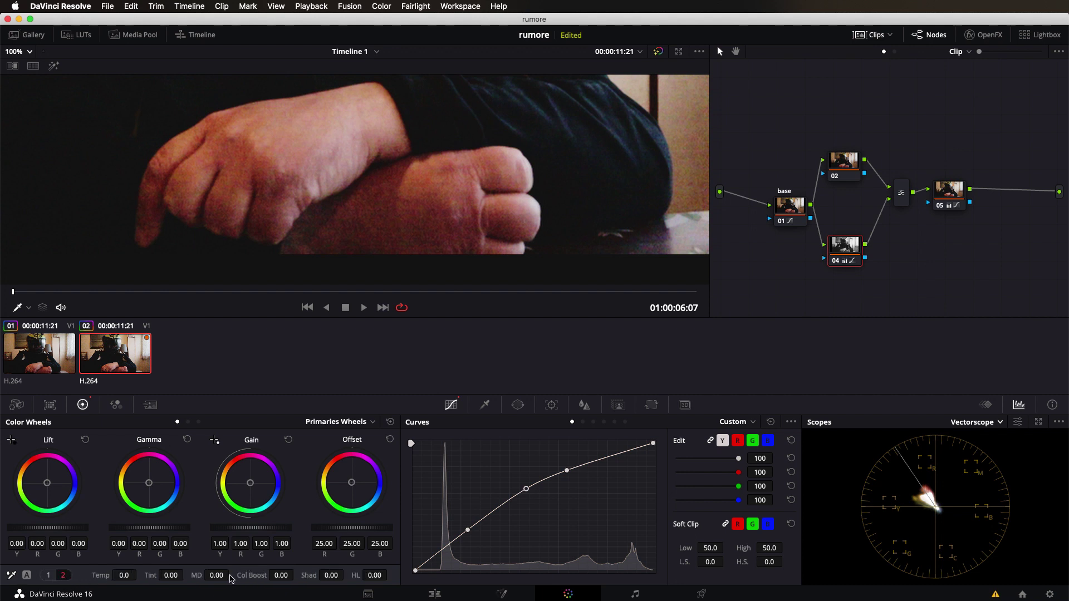
left_click(218, 575)
left_click_drag(219, 574, 46, 569)
Check the Sizing and Key panels, then raise node 04's blur radius to 0.58
left_click(585, 405)
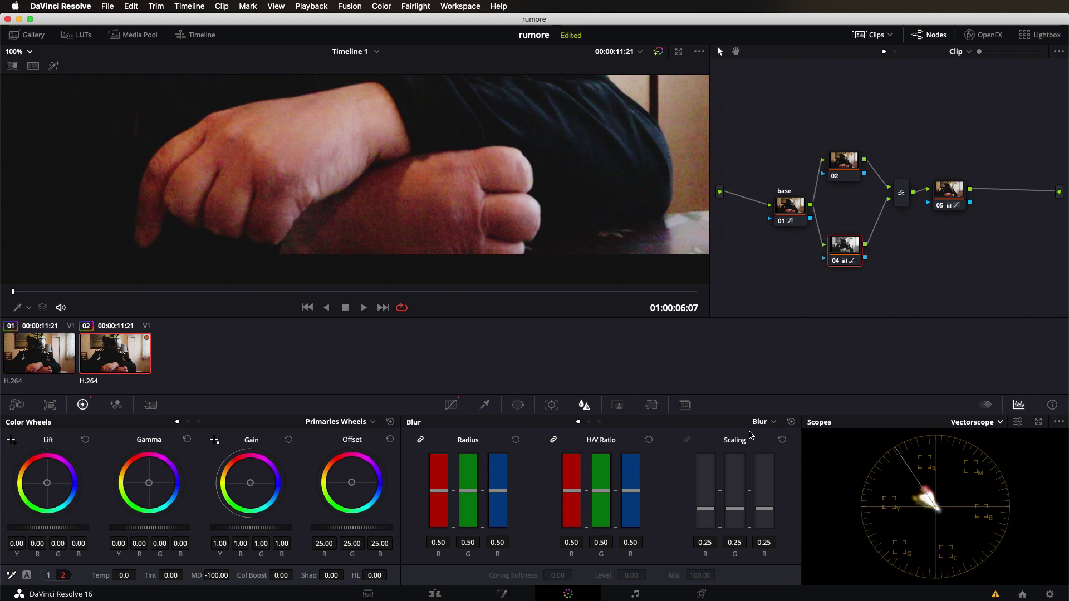
left_click(652, 406)
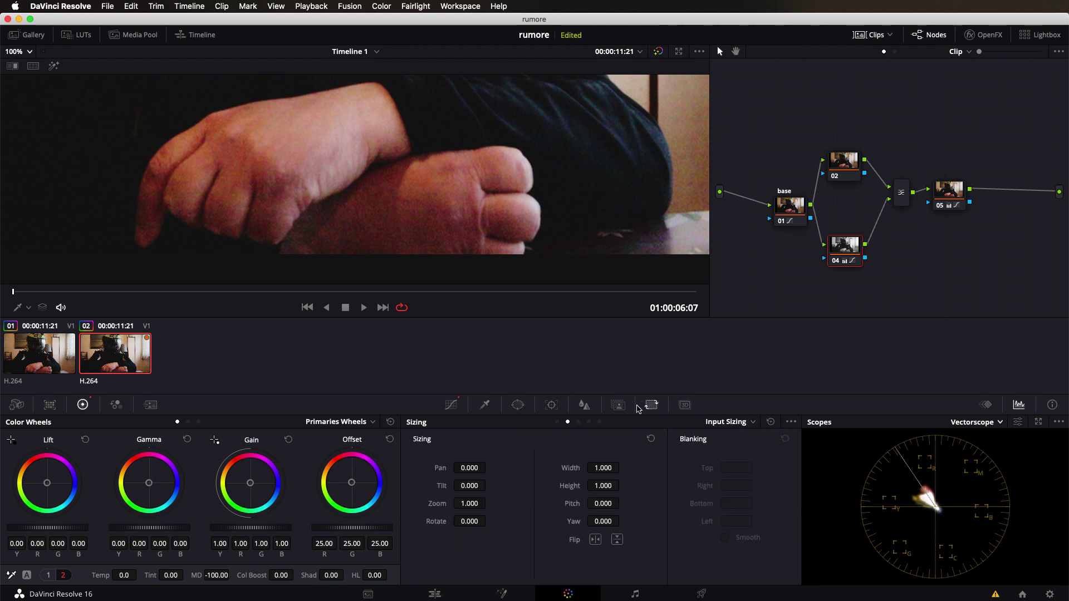
left_click(618, 405)
left_click(584, 405)
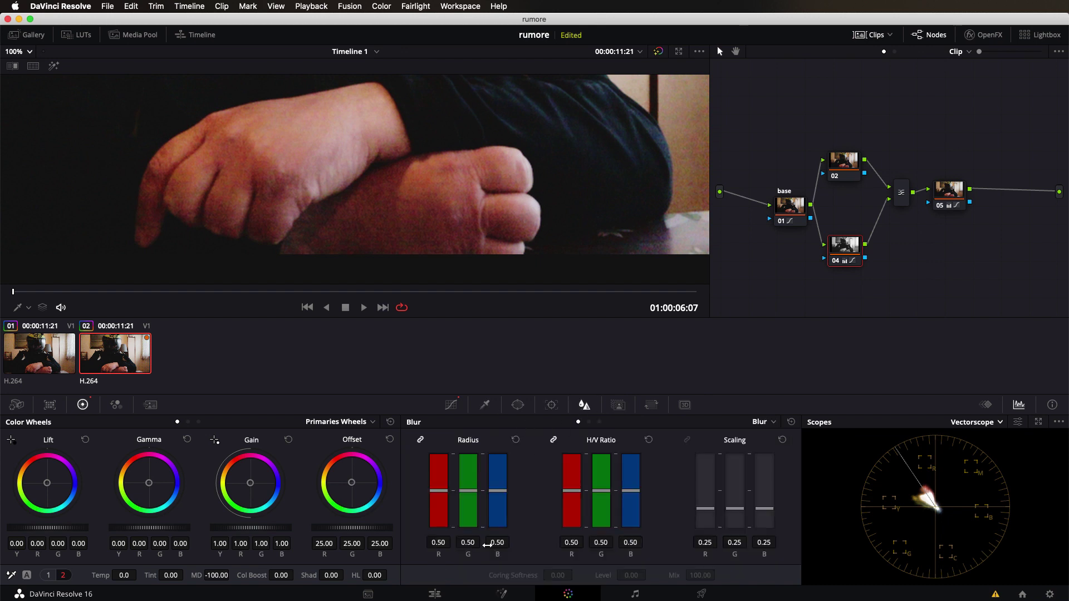
left_click_drag(467, 495, 470, 486)
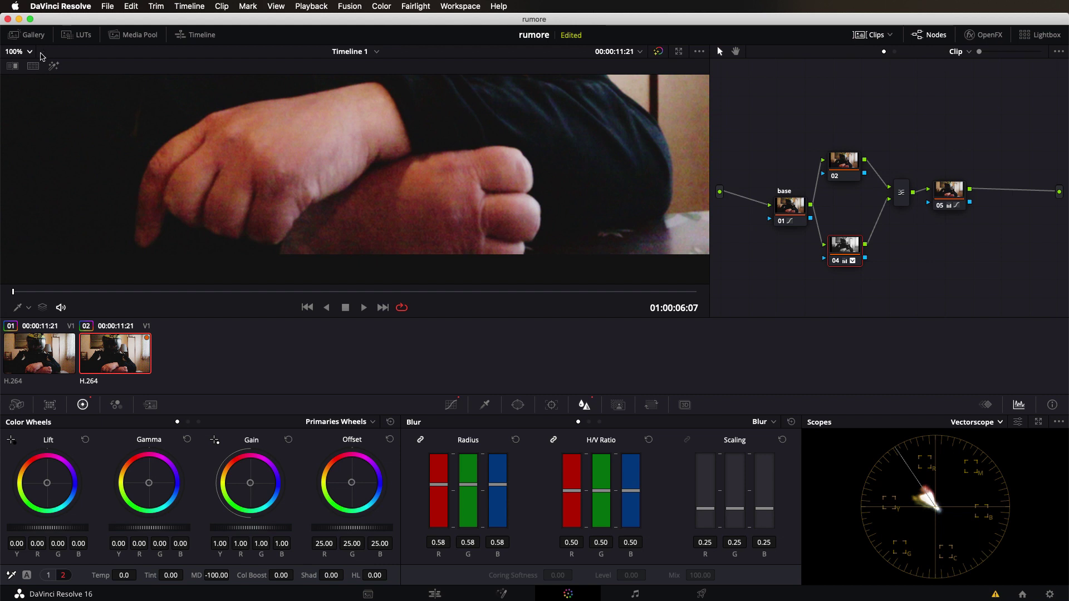
Toggle repeatedly between clip 01 and clip 02 to compare their grades
left_click(44, 359)
left_click(82, 362)
left_click(44, 361)
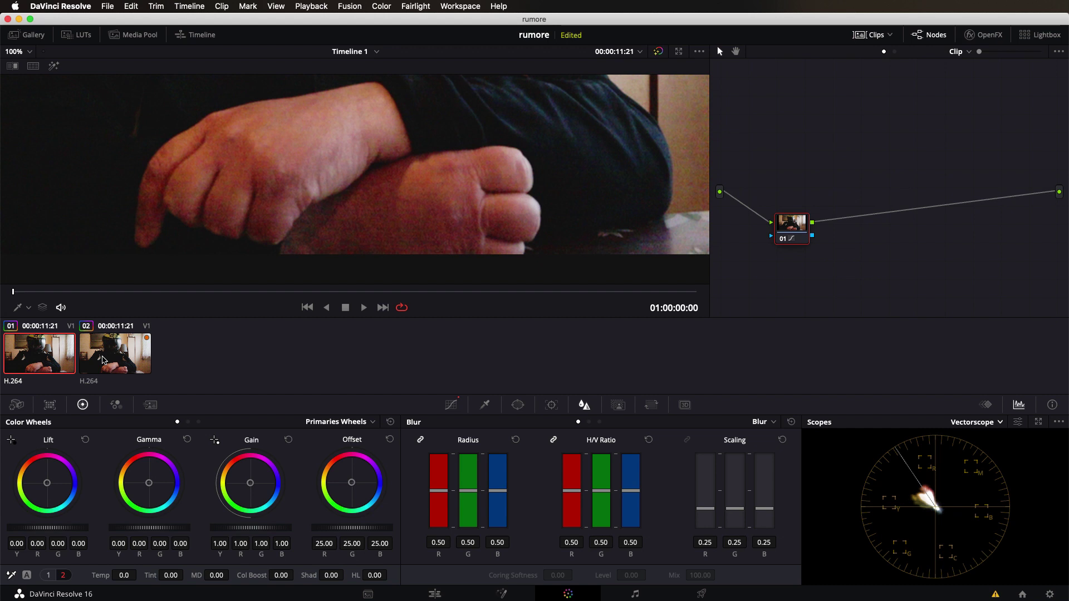
left_click(103, 360)
left_click(49, 362)
left_click(124, 361)
left_click(53, 356)
left_click(112, 358)
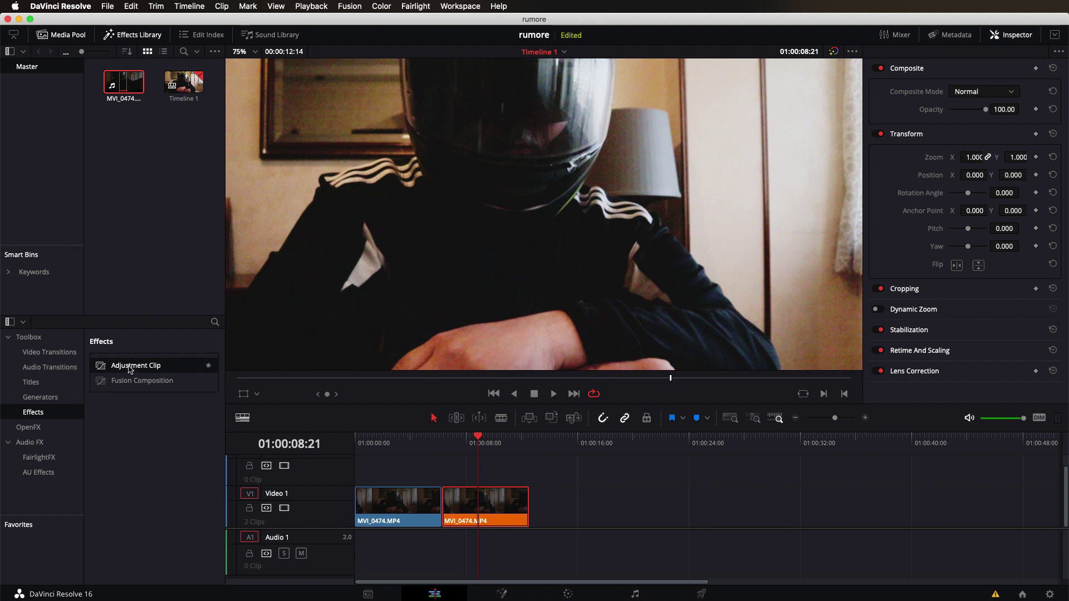
Place an Adjustment Clip on V2 above the second clip, trimmed to end with it
left_click_drag(129, 369, 446, 471)
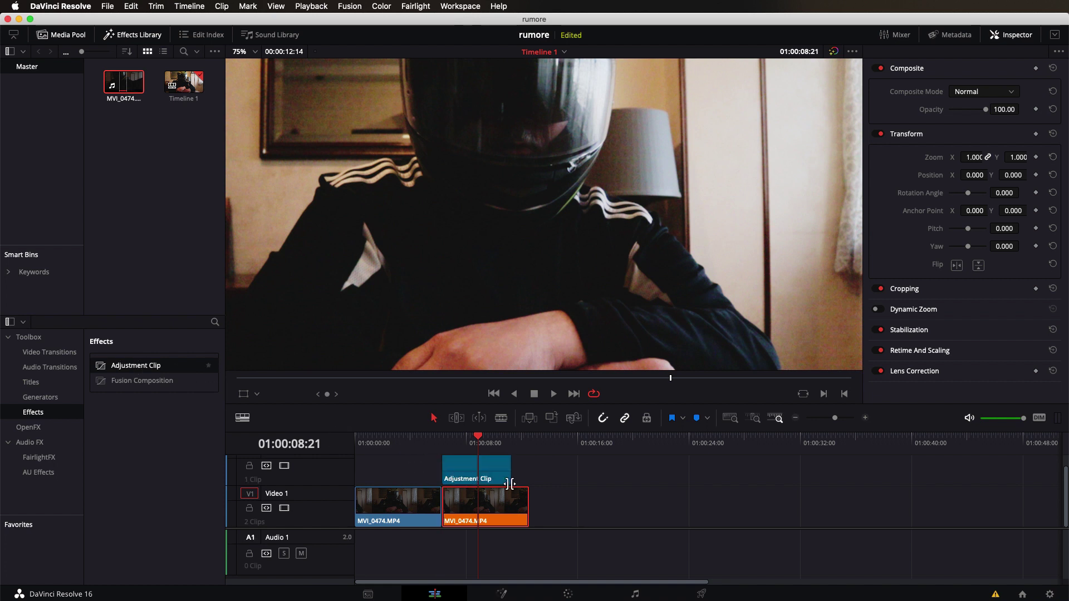
left_click_drag(510, 484, 528, 482)
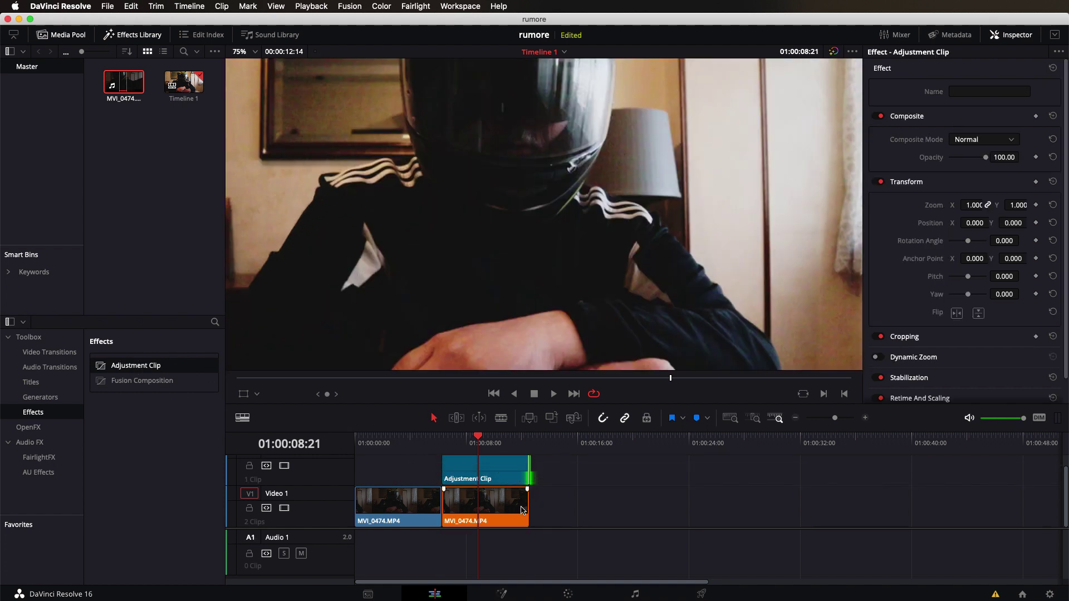
left_click(504, 470)
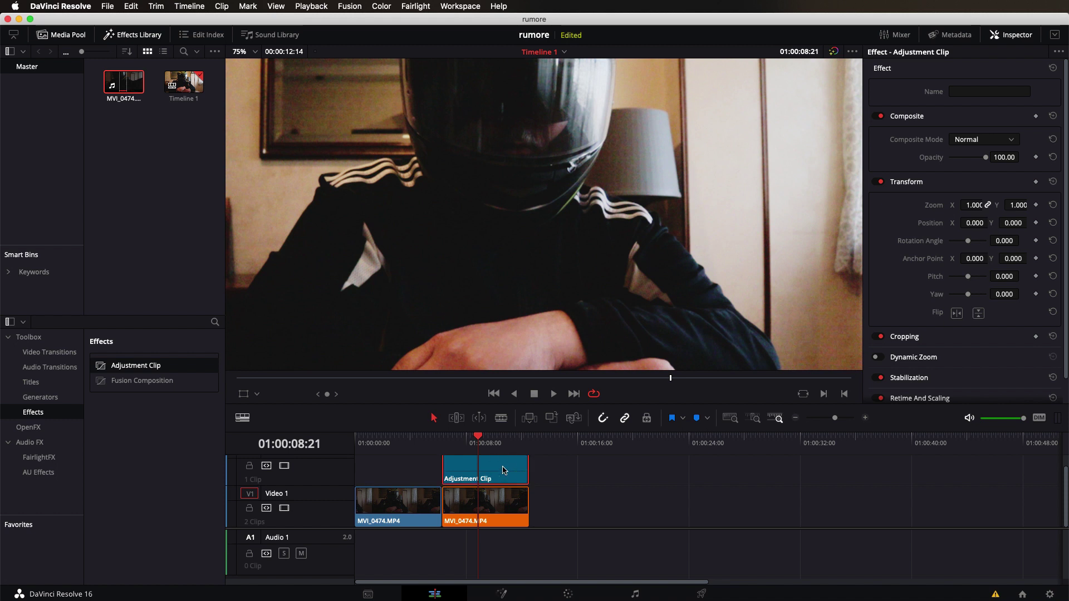
Open the adjustment clip on the Fusion page, showing its MediaIn1–MediaOut1 graph
left_click(501, 595)
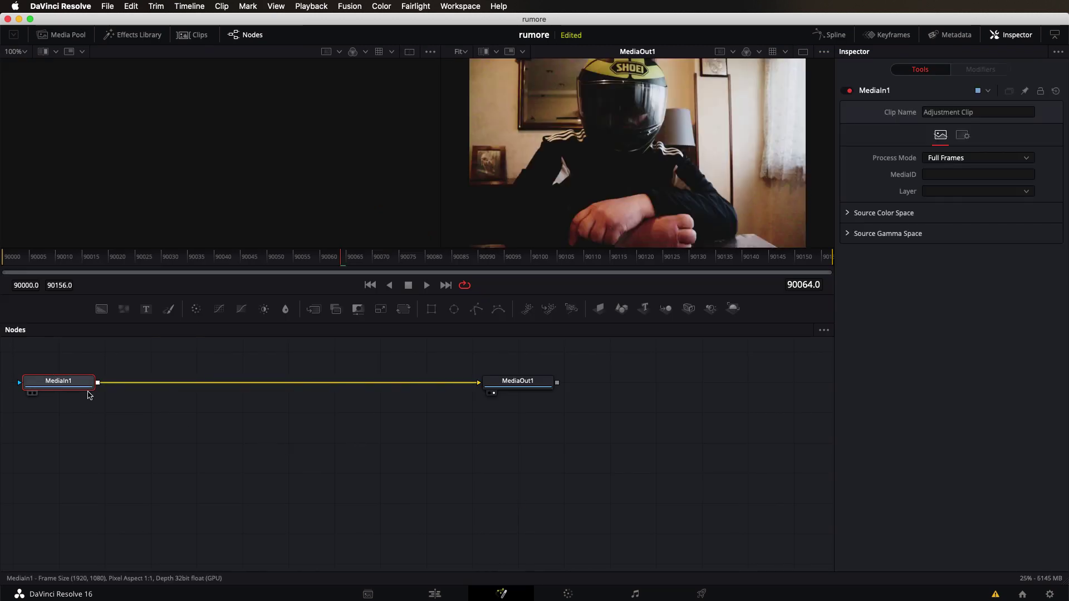
right_click(67, 380)
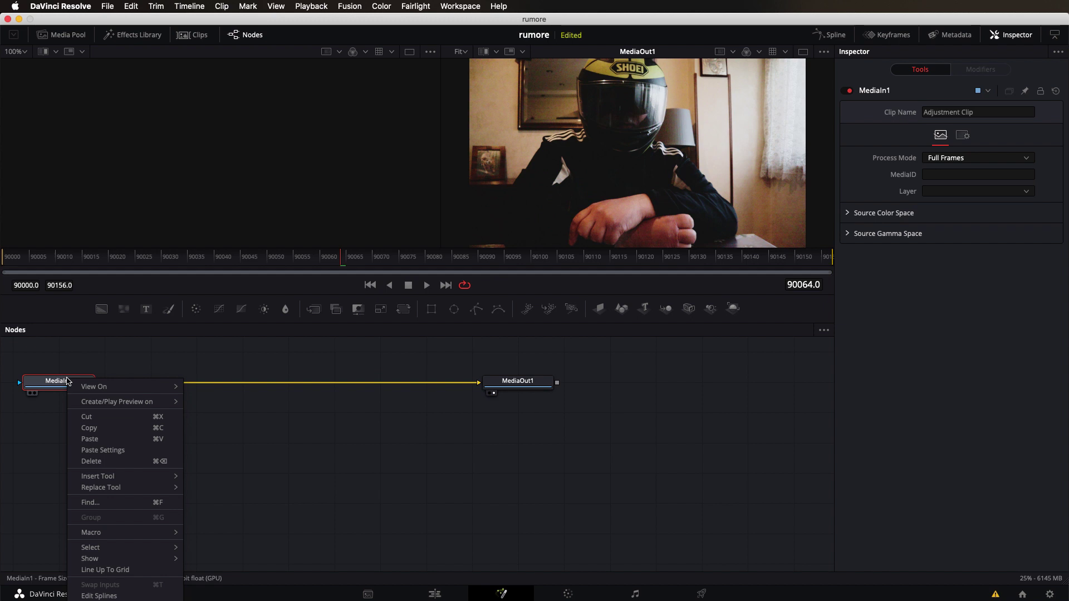
mouse_move(148, 478)
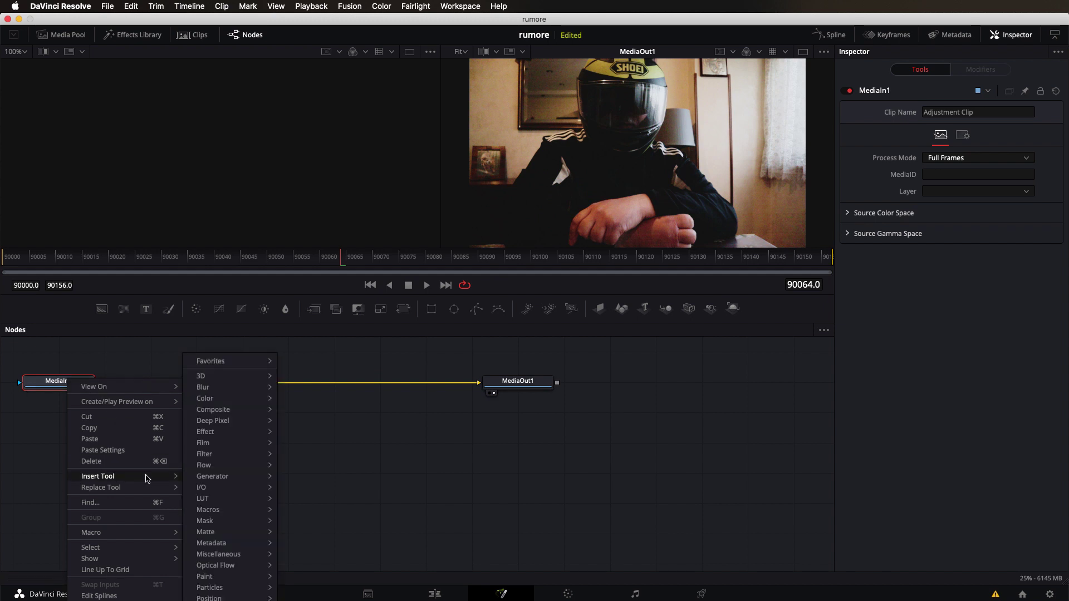
left_click(343, 466)
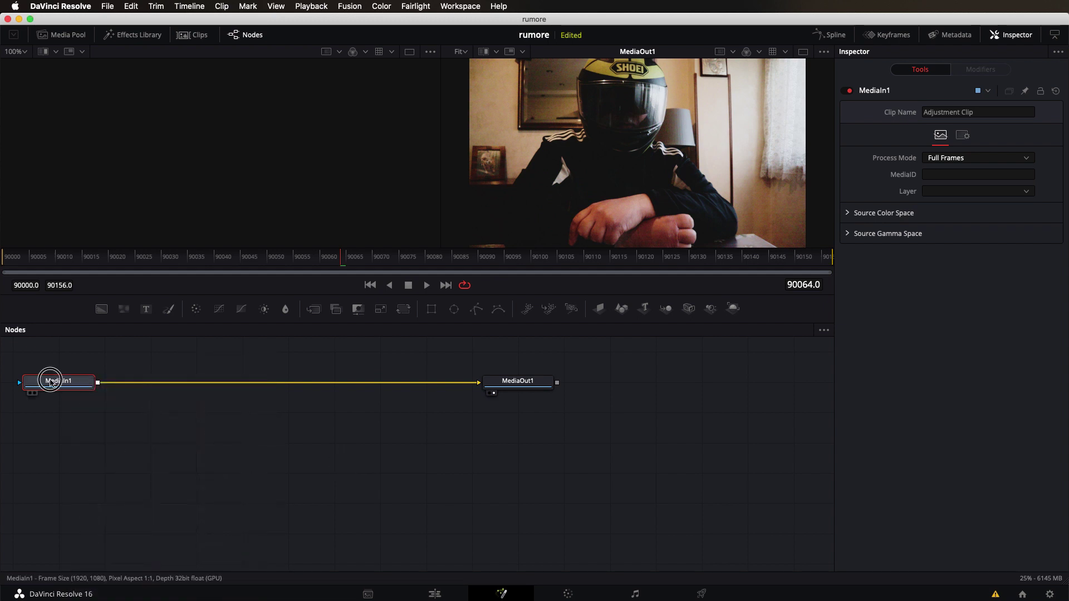
Search the Select Tool list for 'noi' and choose Remove Noise
key("shift+space")
type("uns")
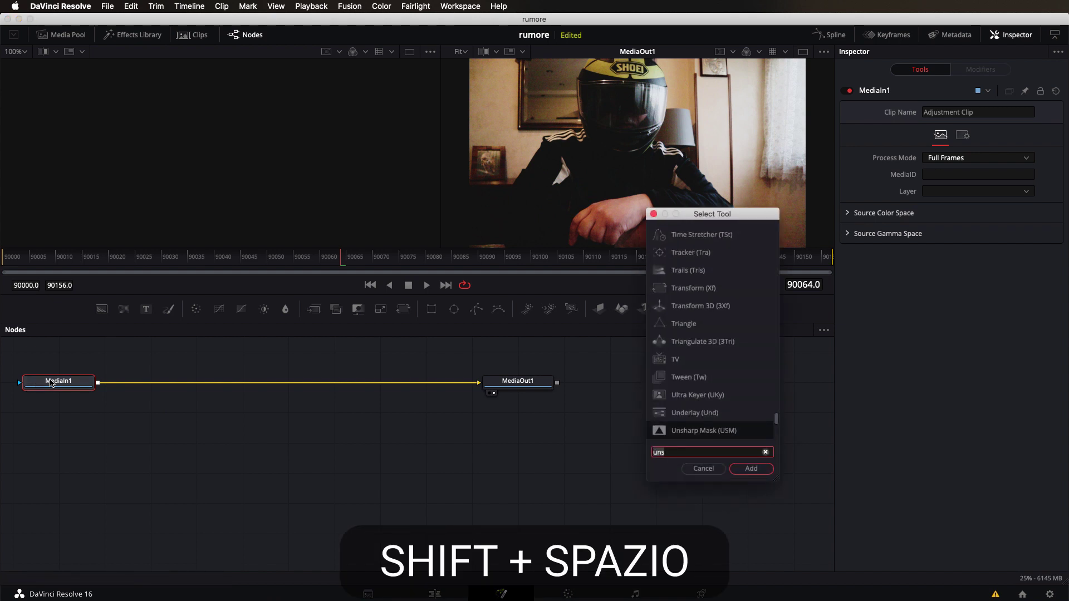
key("BackSpace")
key("BackSpace")
key("BackSpace")
type("noi")
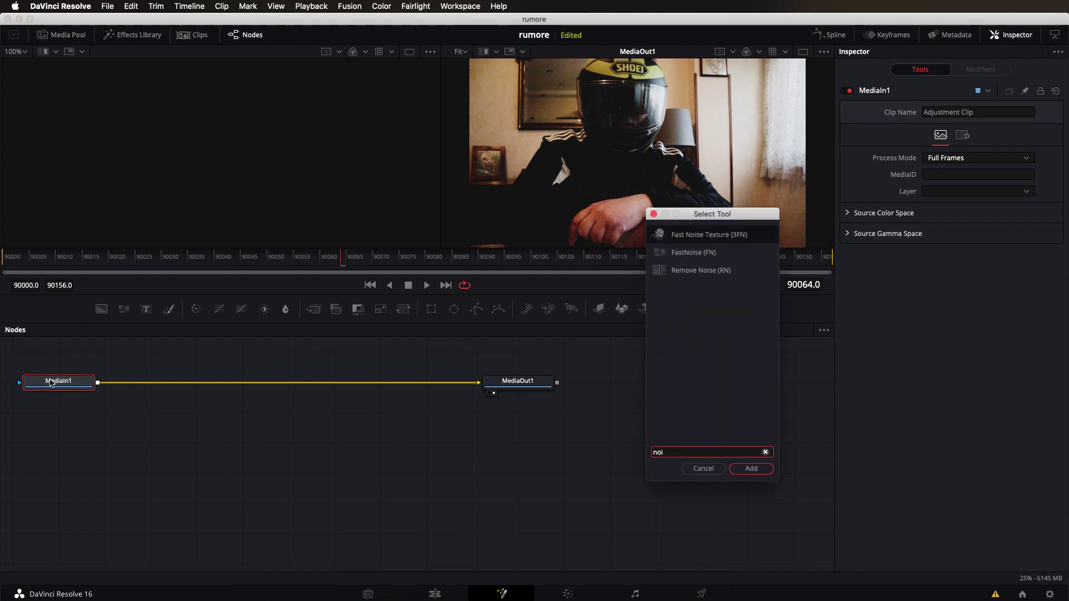
left_click(708, 273)
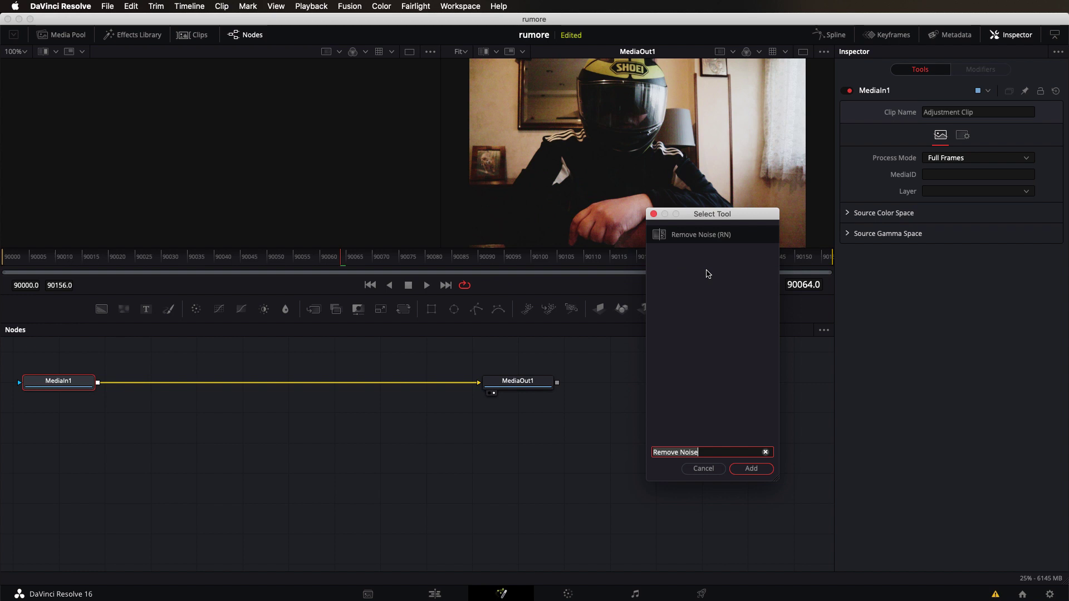
Insert Remove Noise with channels locked, Softness 0.01 and Detail 1.0, then enlarge the viewer
left_click(765, 469)
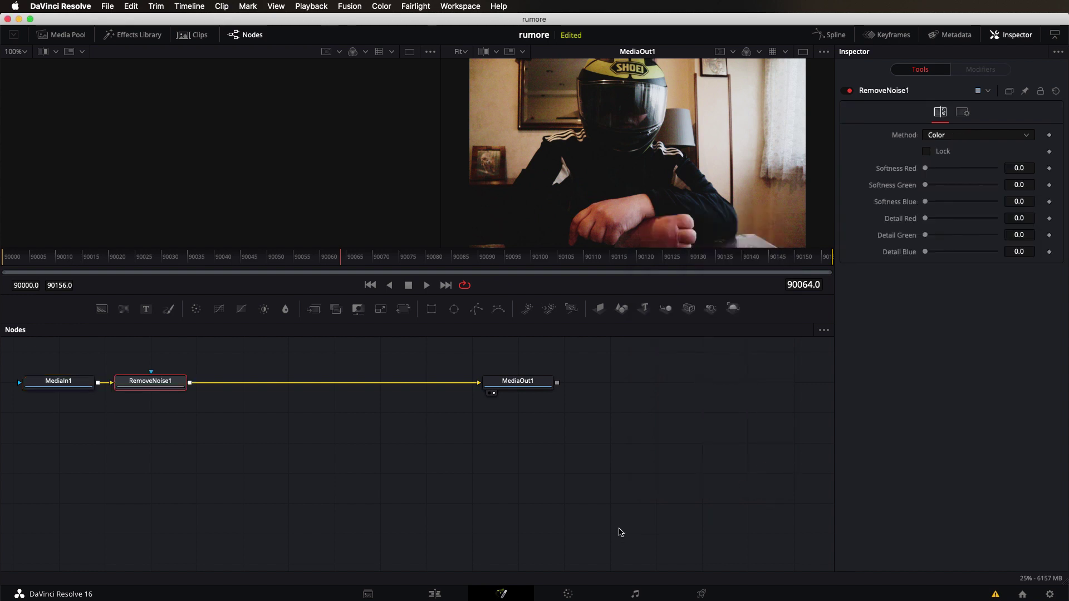
left_click(933, 152)
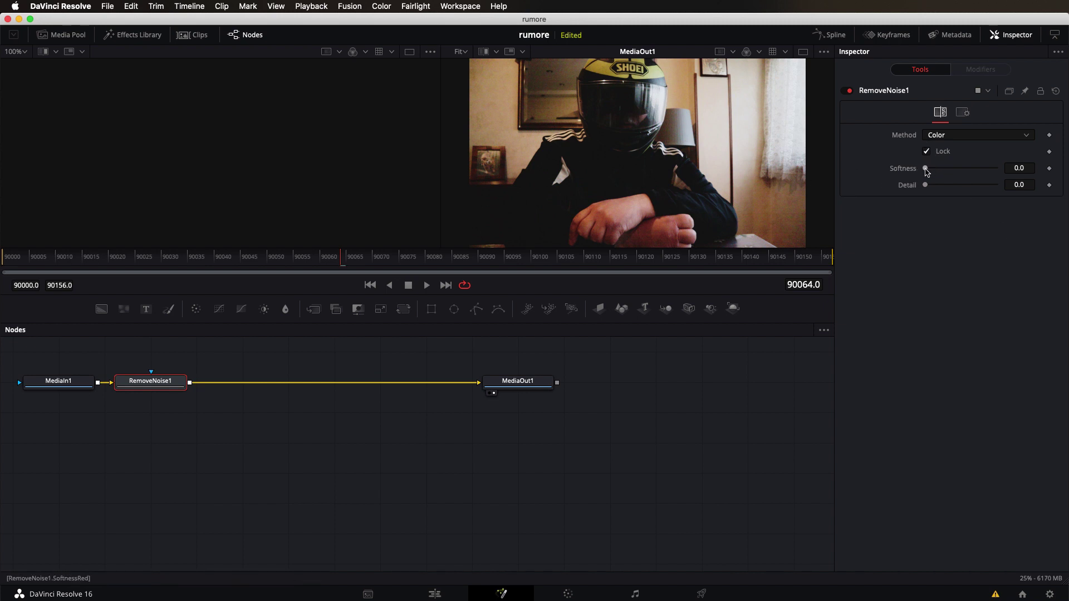
left_click_drag(926, 169, 1027, 174)
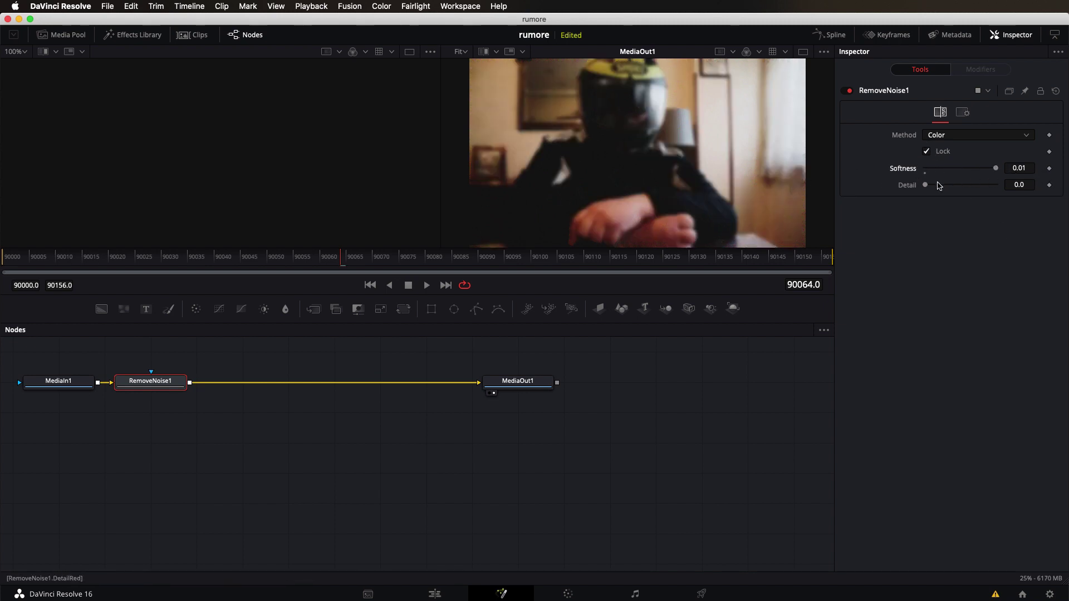
left_click_drag(926, 185, 1042, 188)
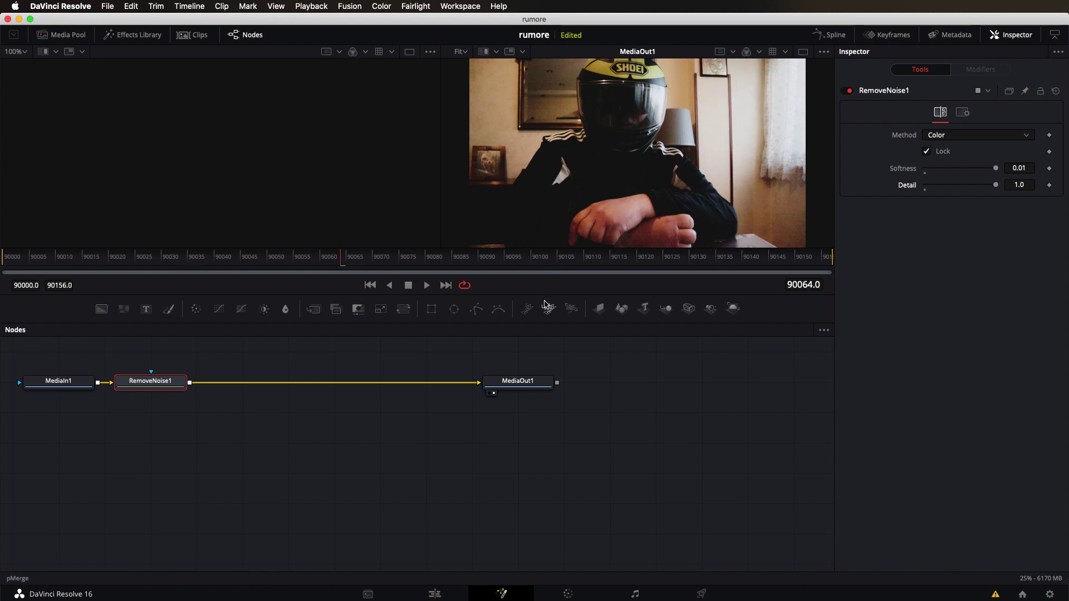
left_click_drag(547, 295, 547, 404)
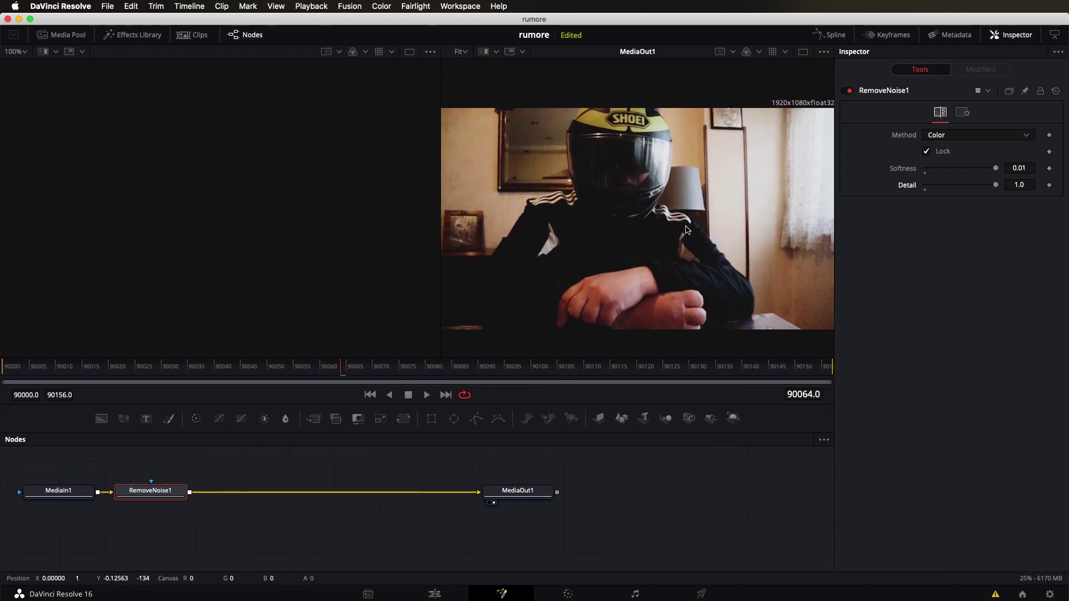
scroll(687, 229, "up", 3)
scroll(640, 272, "up", 3)
scroll(634, 284, "up", 1)
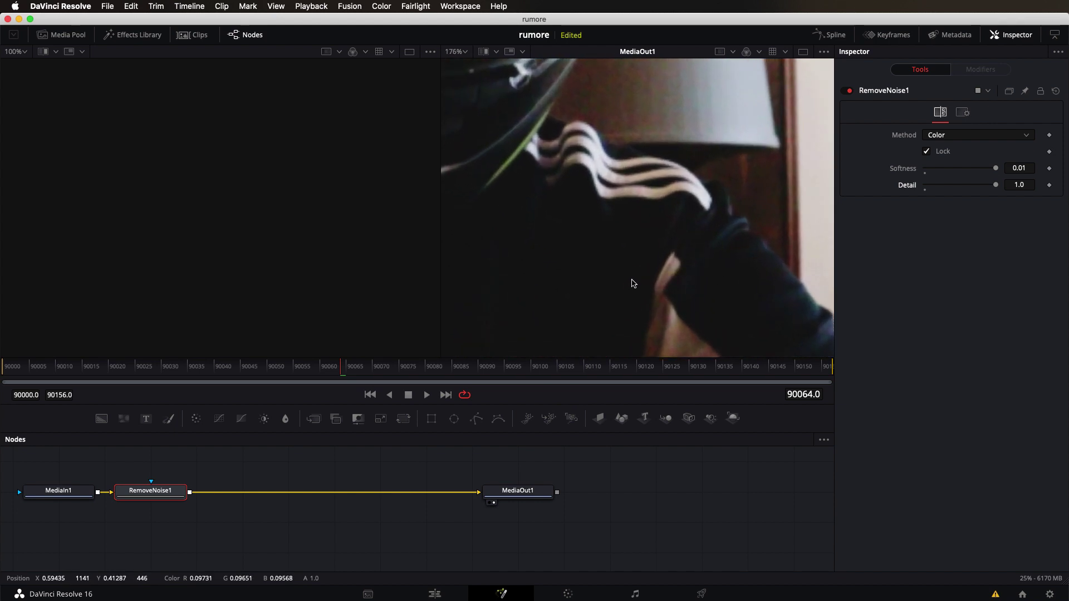
scroll(634, 284, "down", 10)
scroll(635, 284, "left", 5)
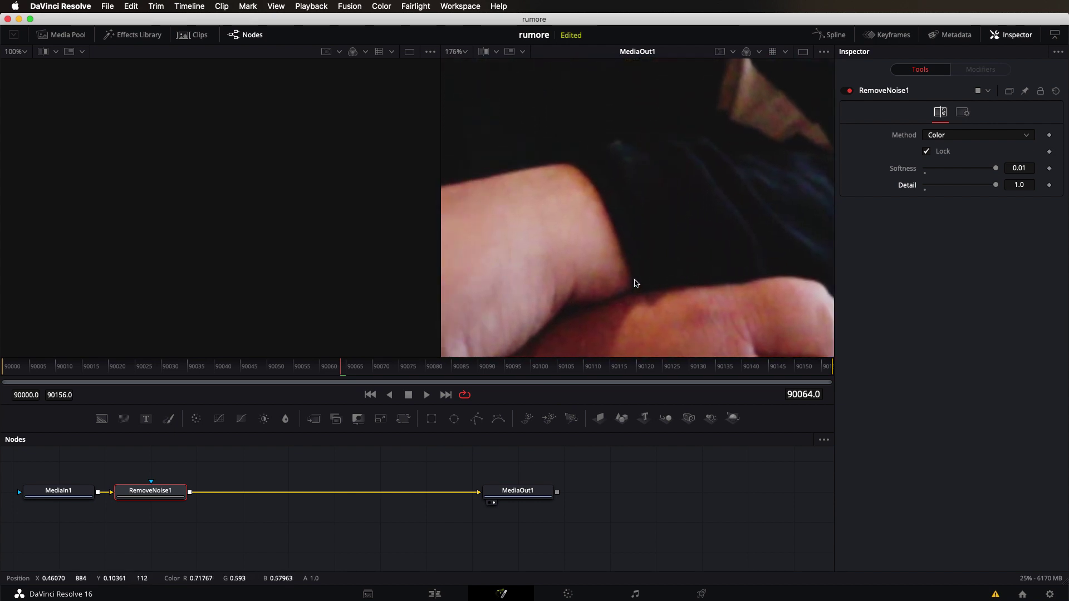
scroll(636, 284, "left", 5)
scroll(636, 283, "left", 5)
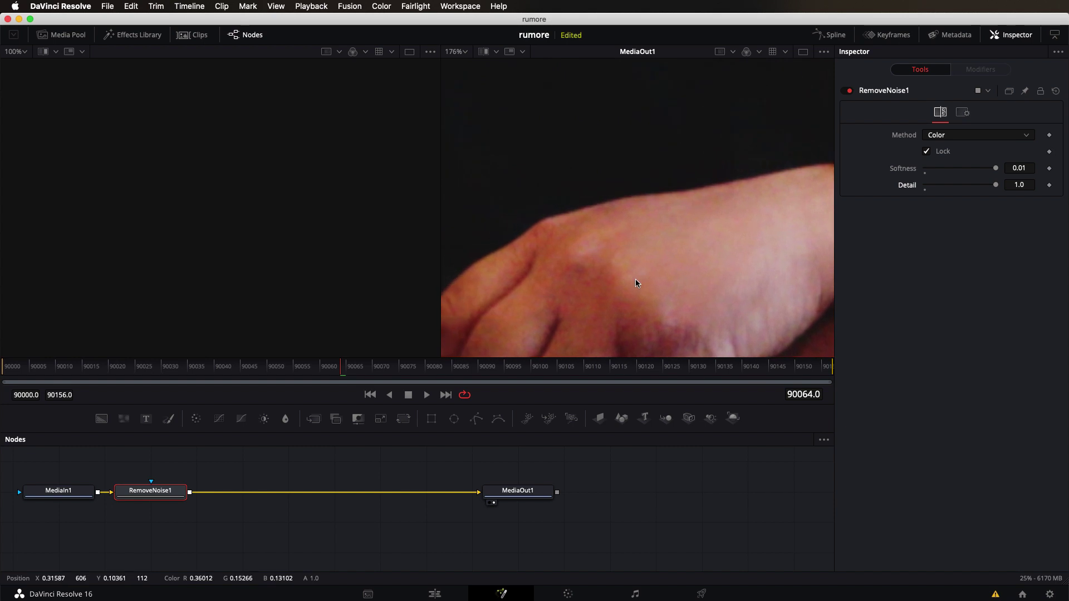
scroll(636, 284, "down", 4)
scroll(641, 278, "down", 4)
scroll(649, 262, "right", 3)
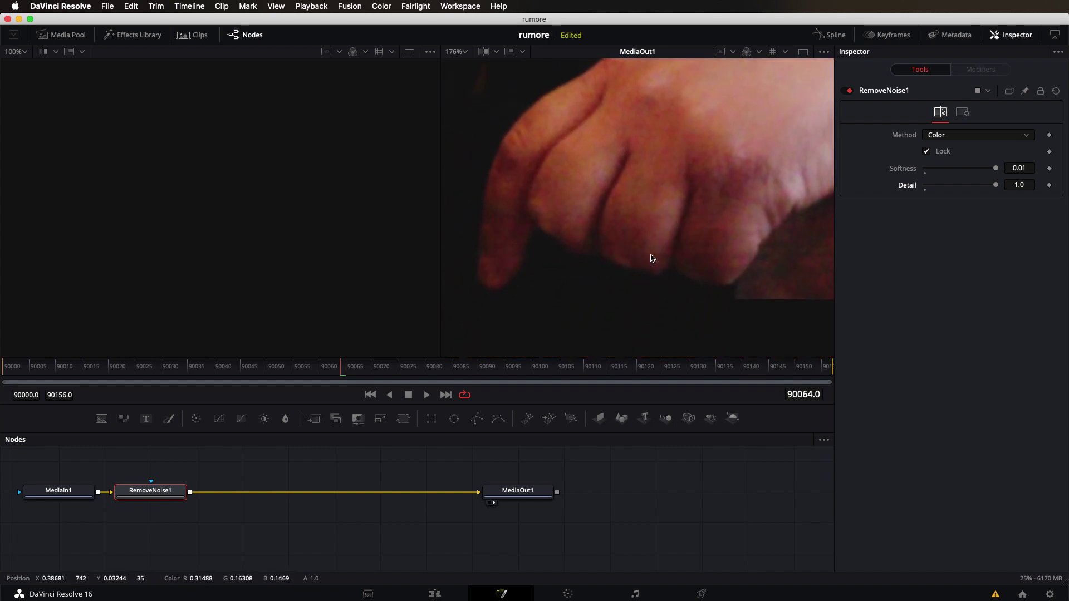
scroll(655, 257, "left", 5)
scroll(657, 256, "down", 4)
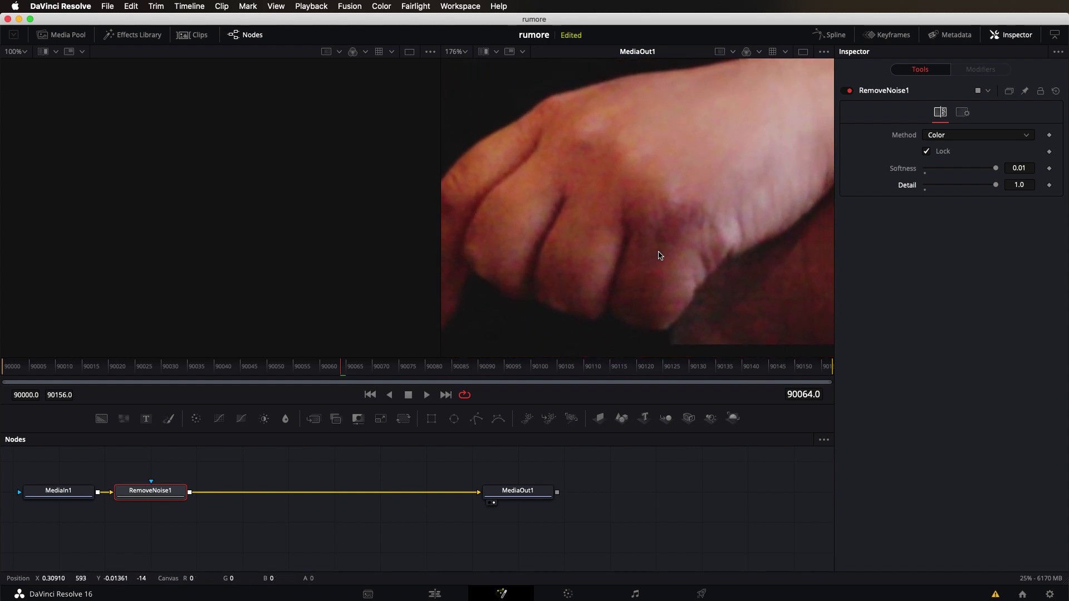